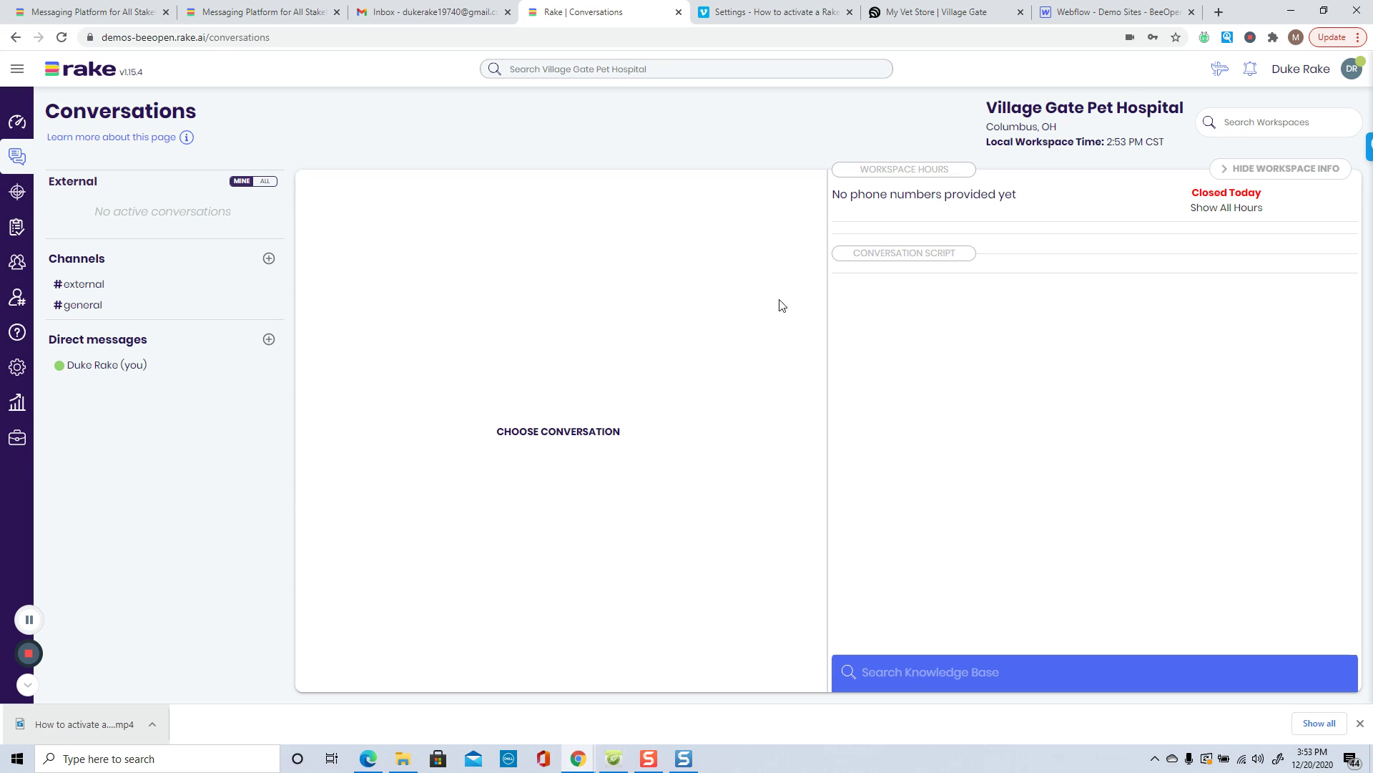
Step: Expand Rake's left sidebar so section labels appear next to the icons
click(16, 70)
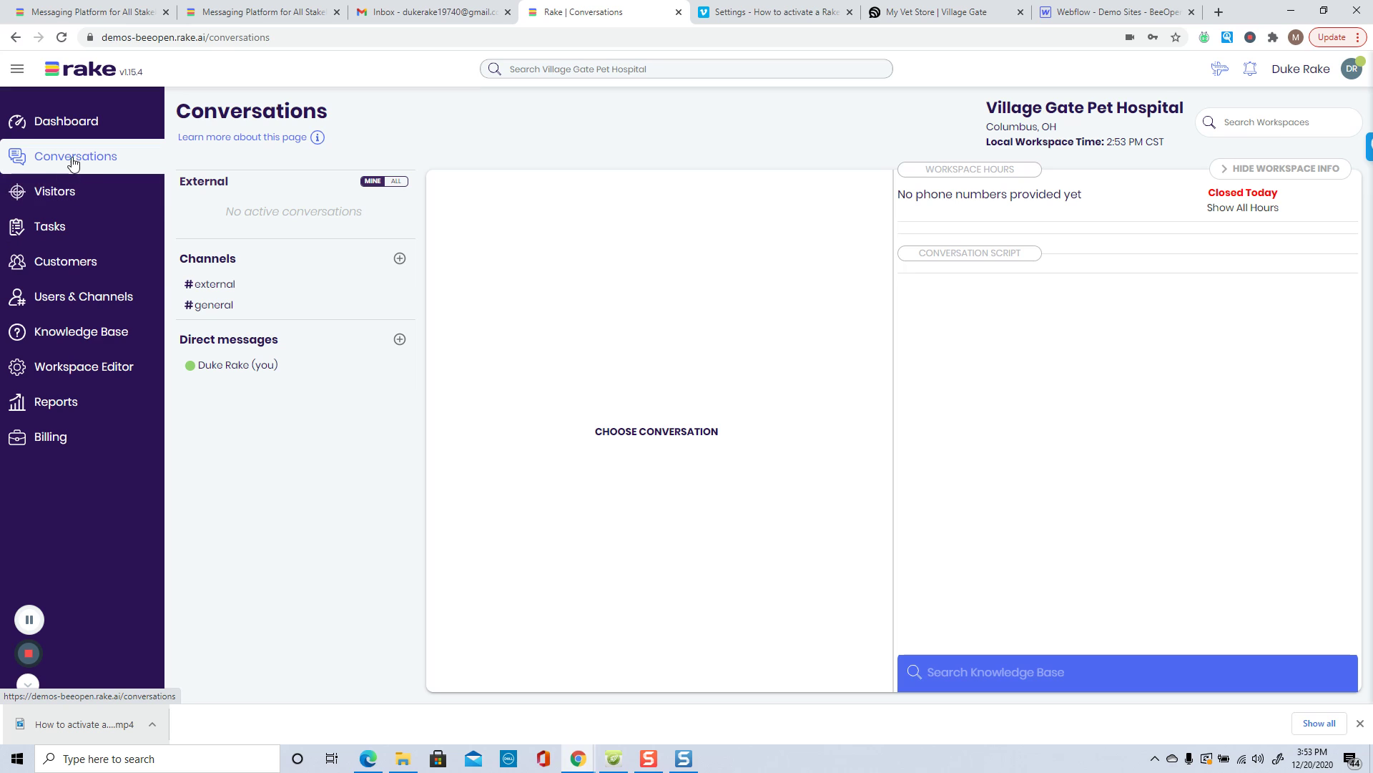
Step: Open the Village Gate Pet Hospital widget from Workspace Editor's Live Chat Widgets list for editing
click(51, 368)
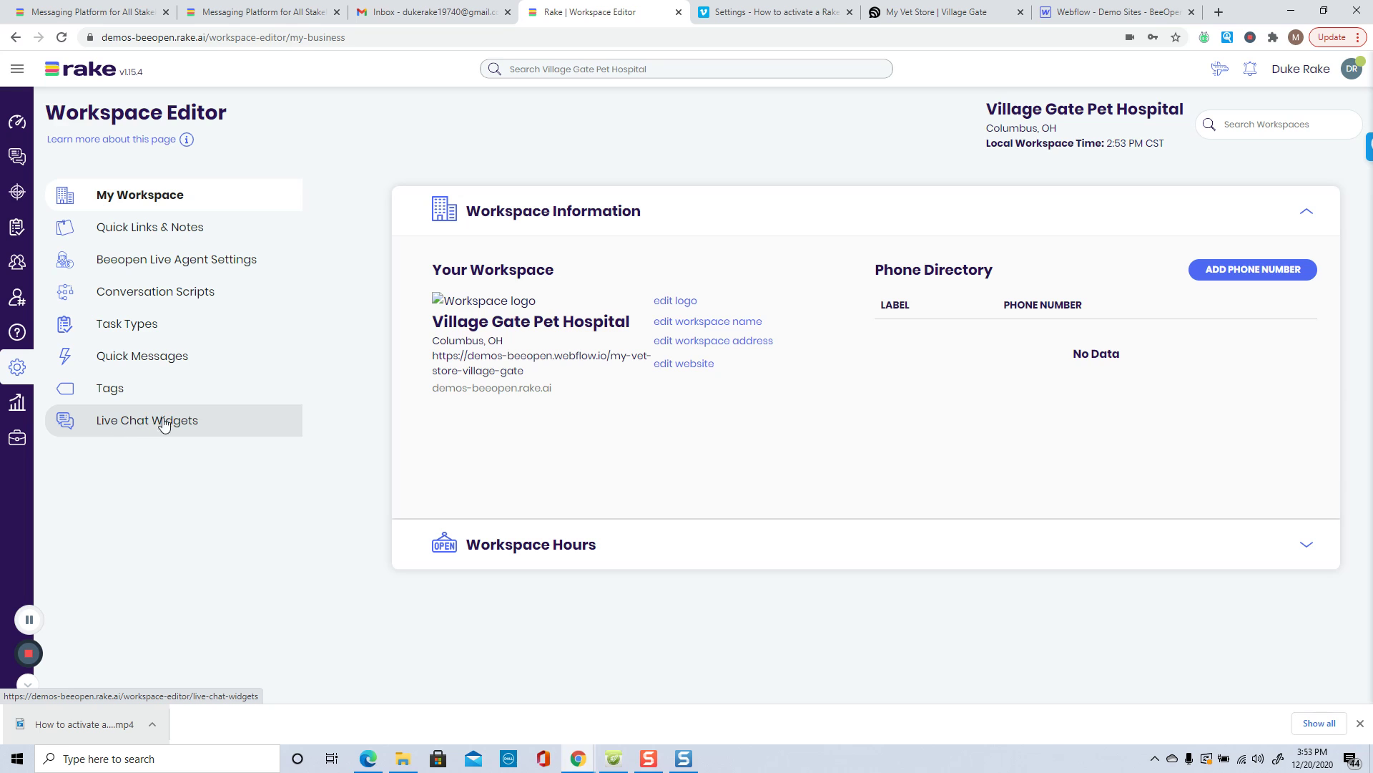
click(123, 423)
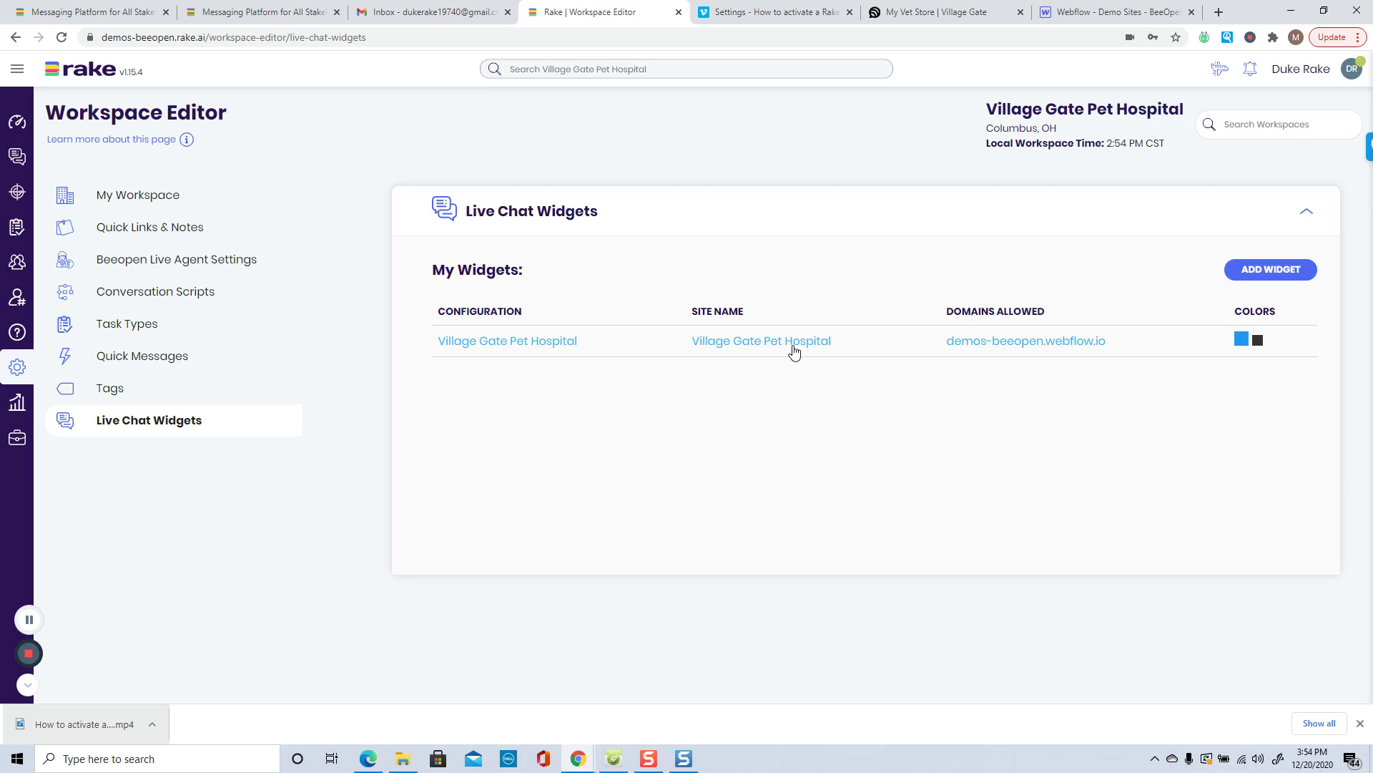
click(775, 350)
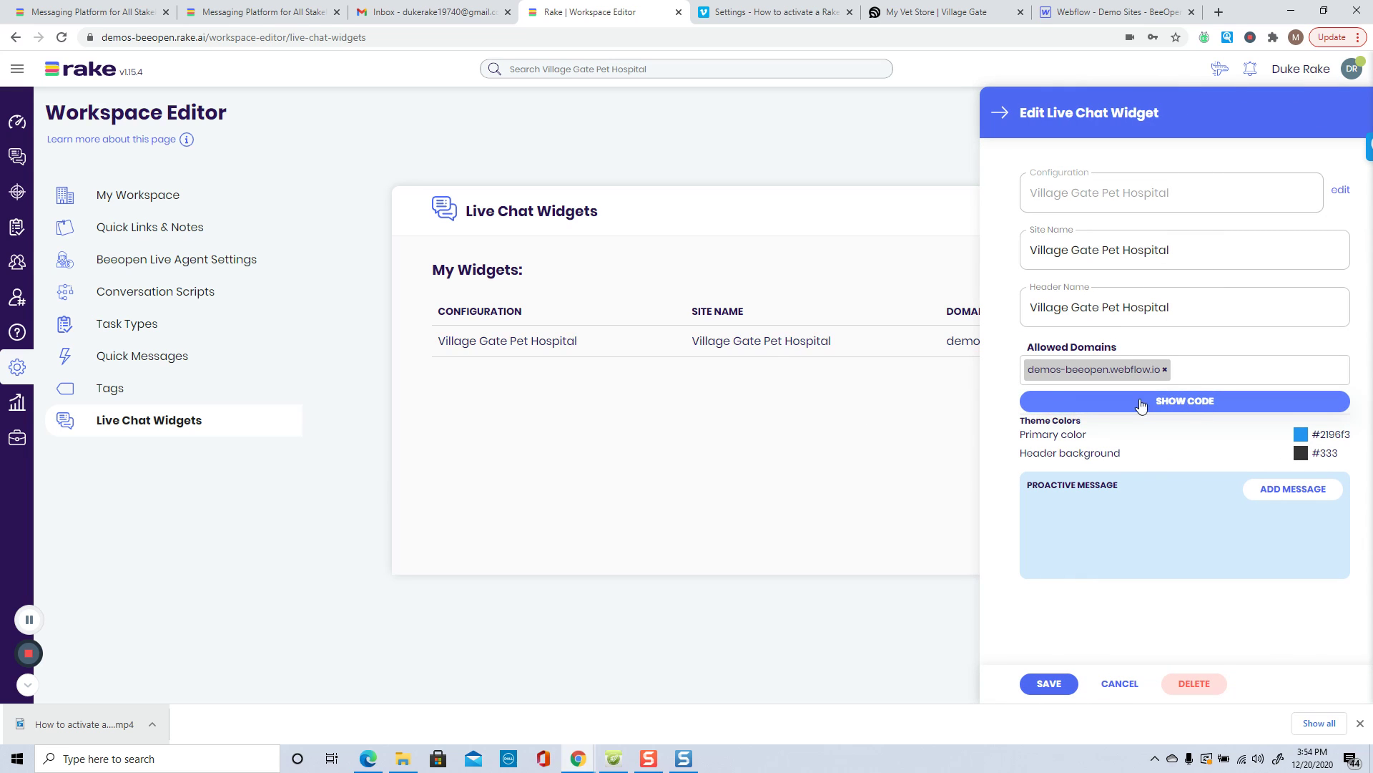
Step: Copy the widget's embed code and email the snippet to the administrator's email address
click(1182, 404)
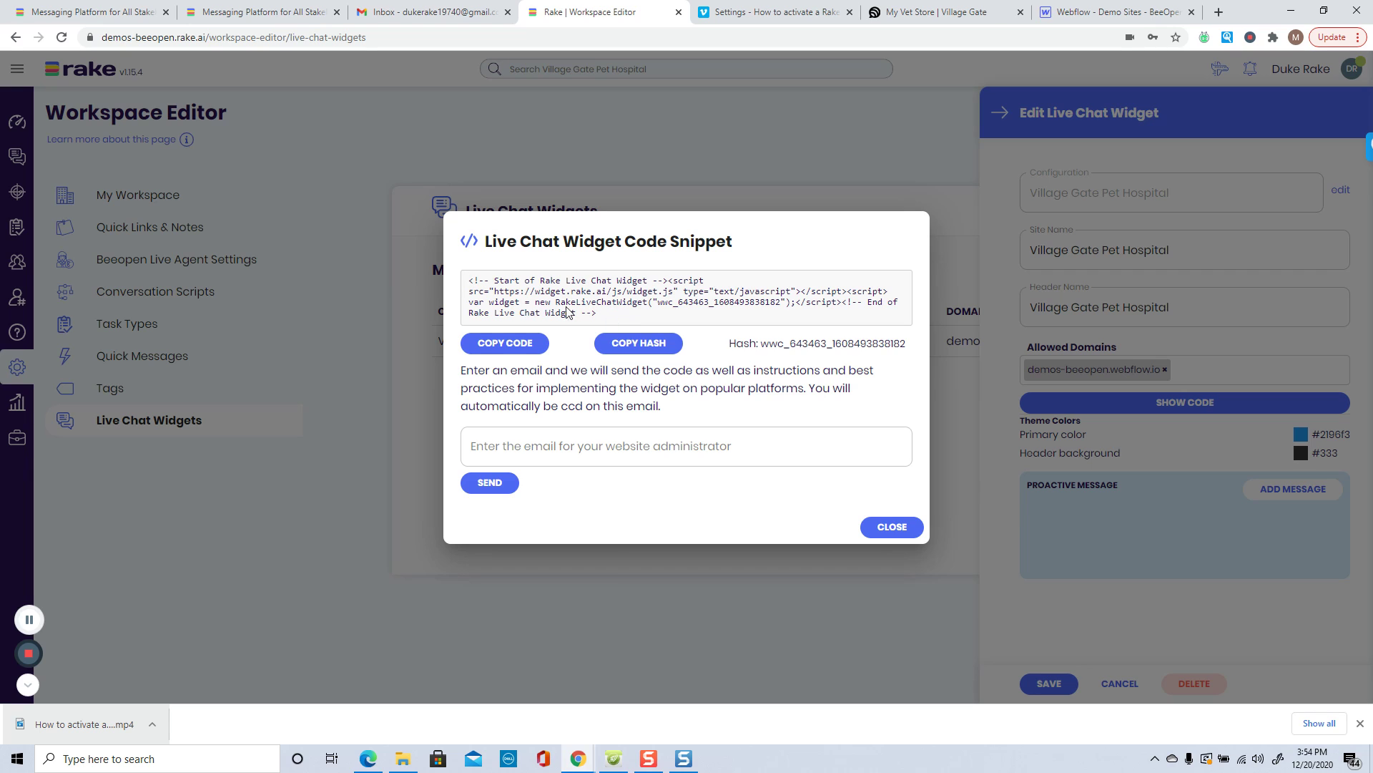
click(484, 348)
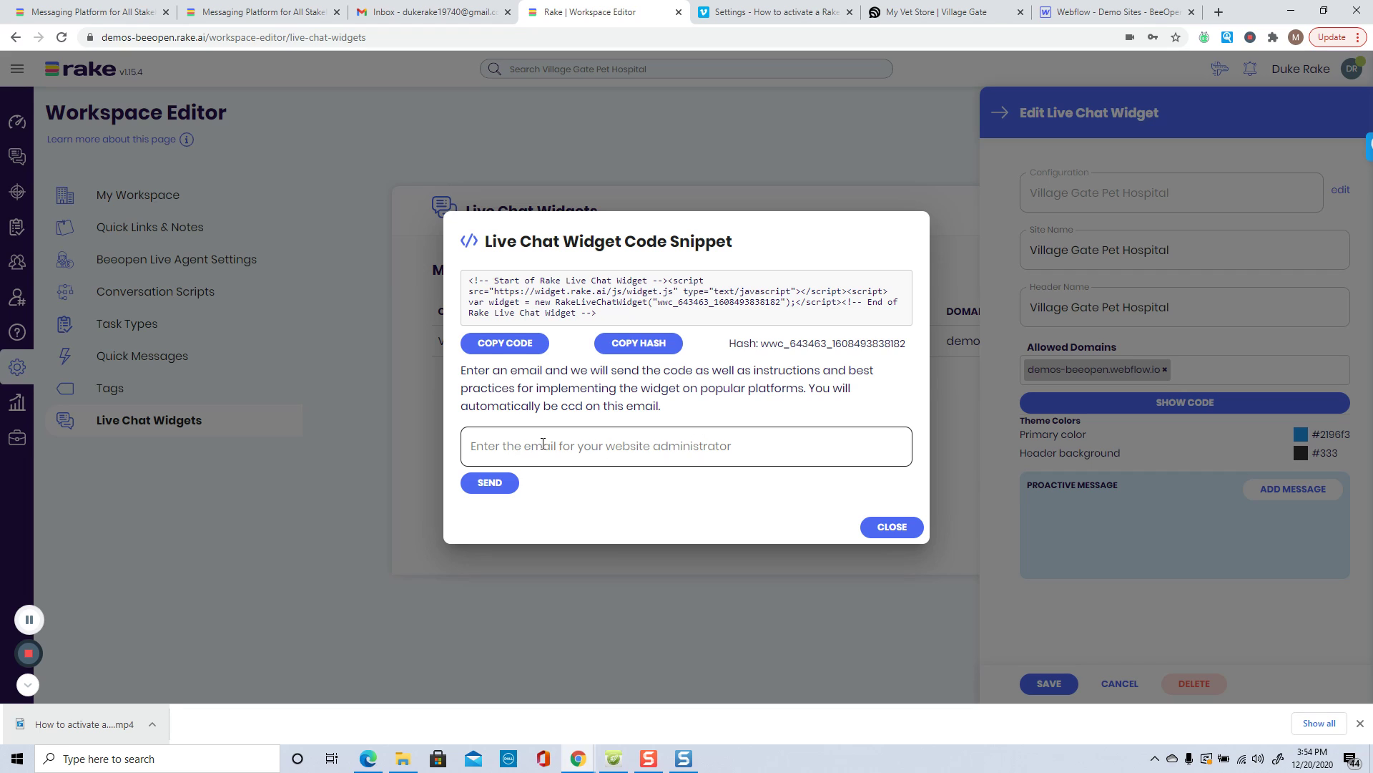
click(492, 491)
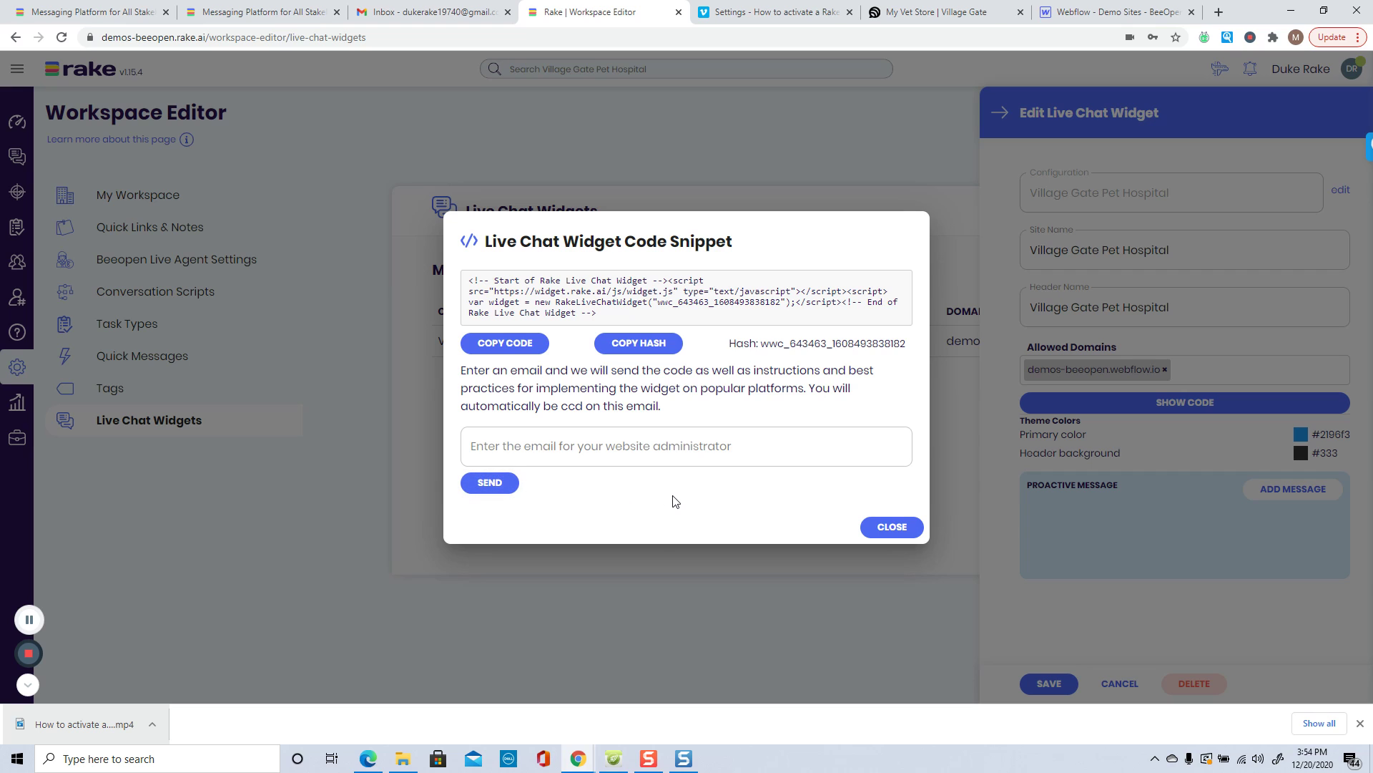
click(752, 453)
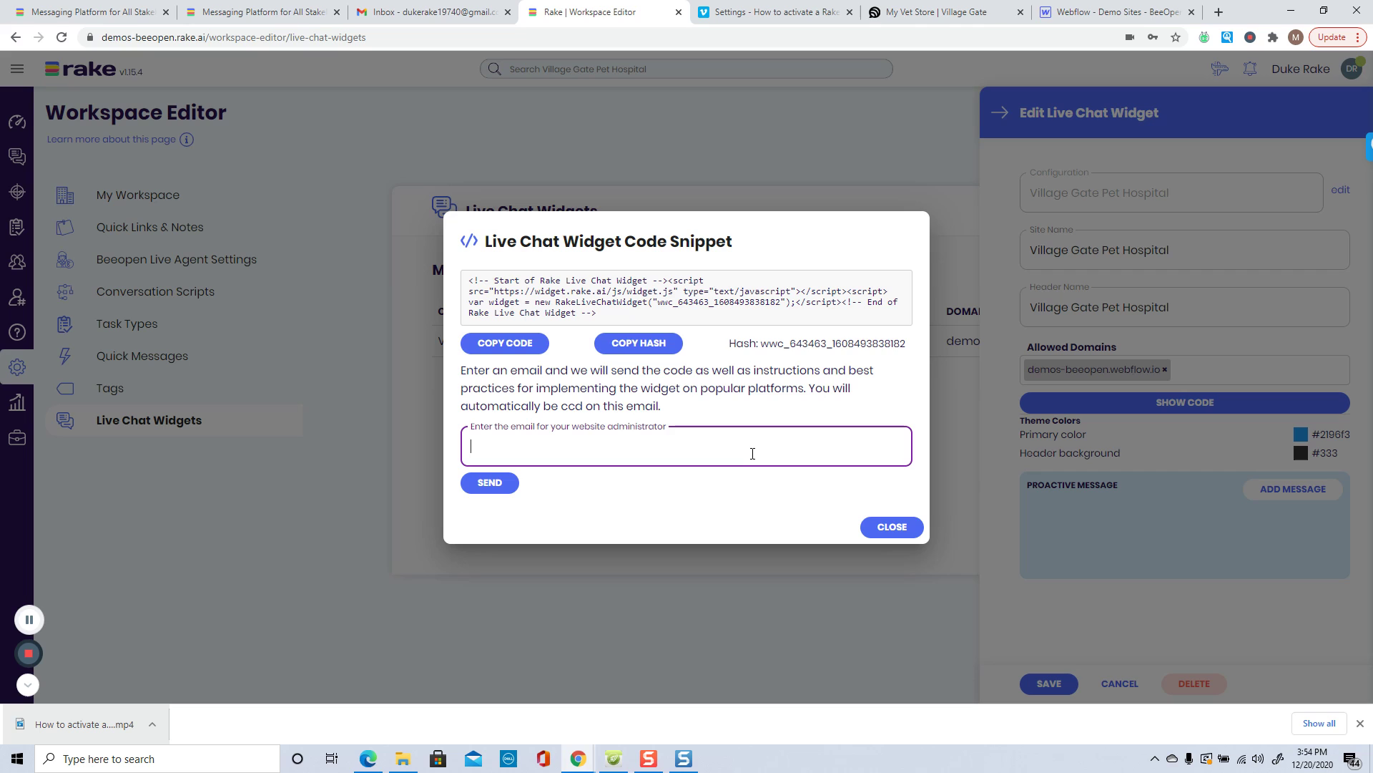
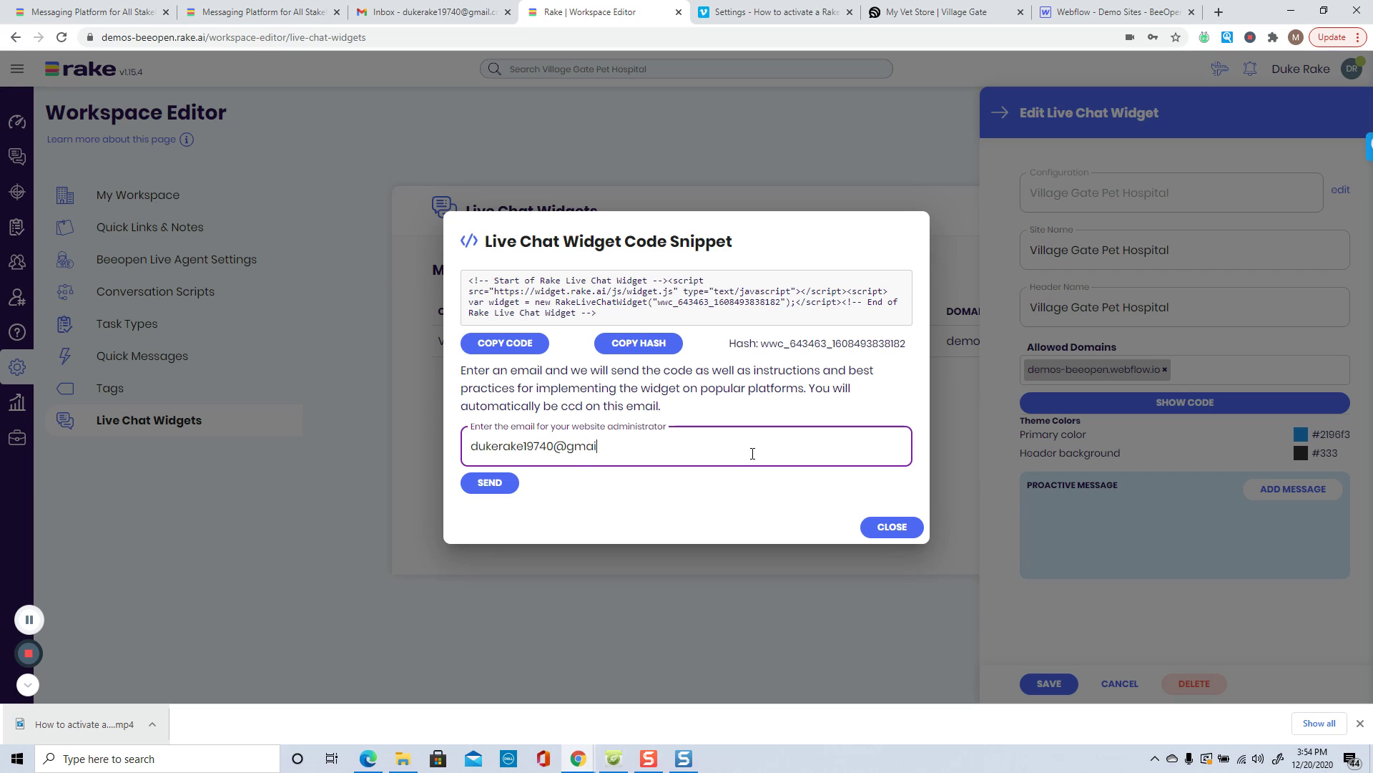
click(497, 484)
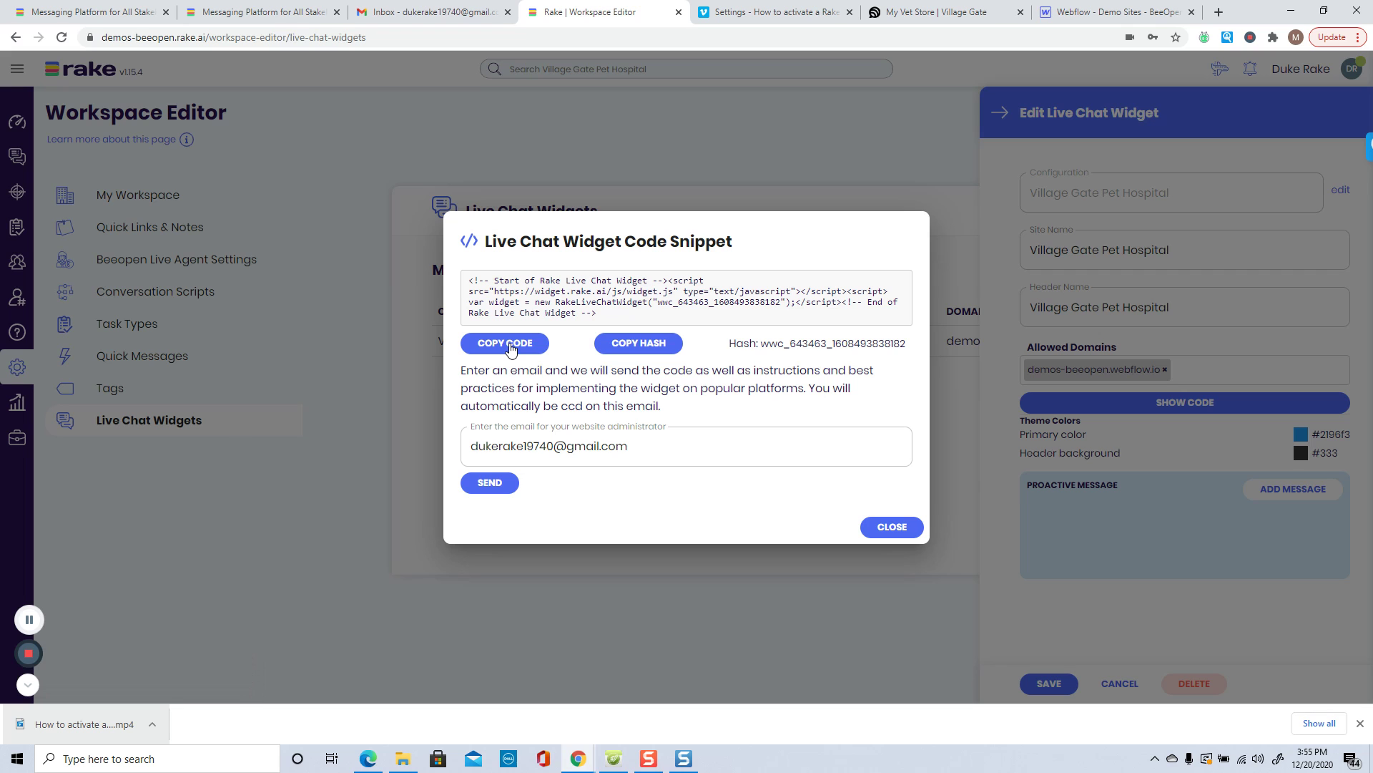
click(889, 526)
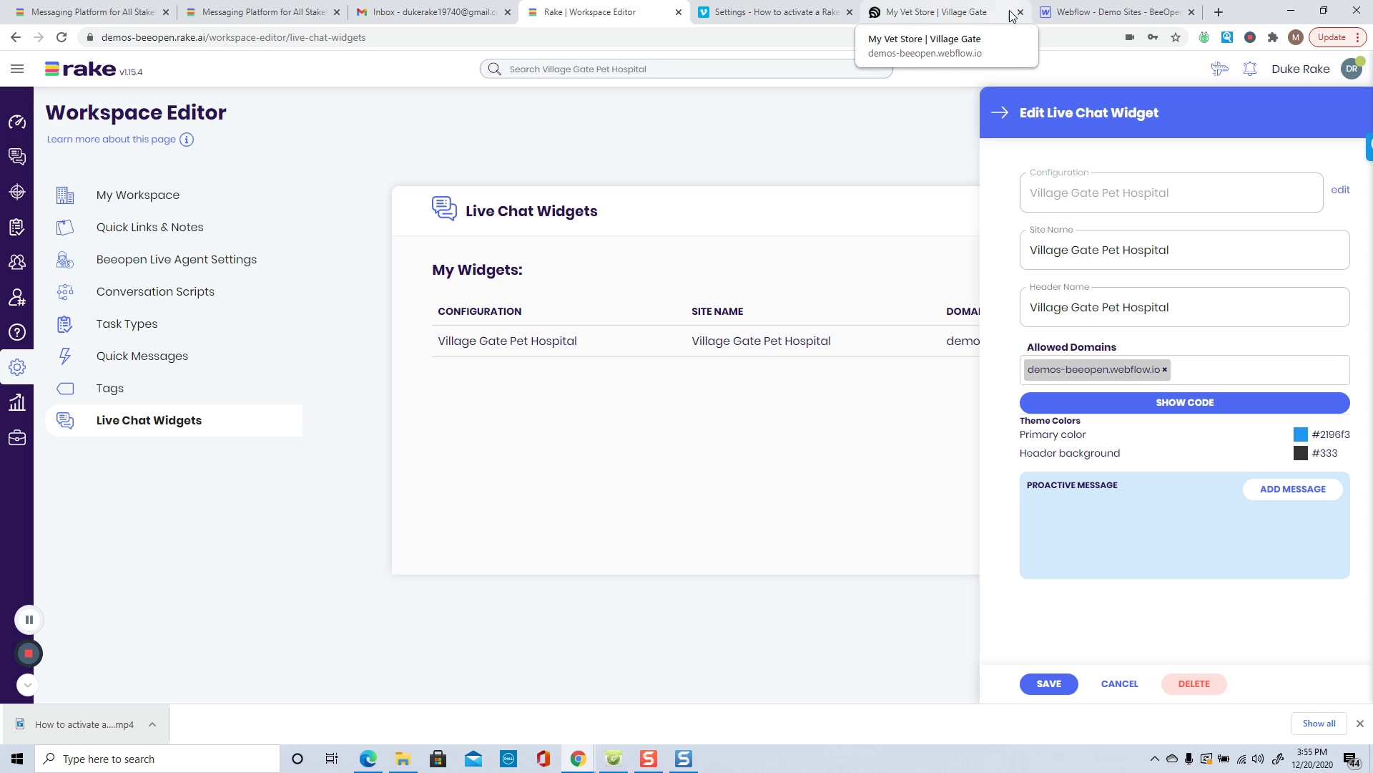
Step: Check the live My Vet Store site, then return to Webflow's page settings
click(1062, 14)
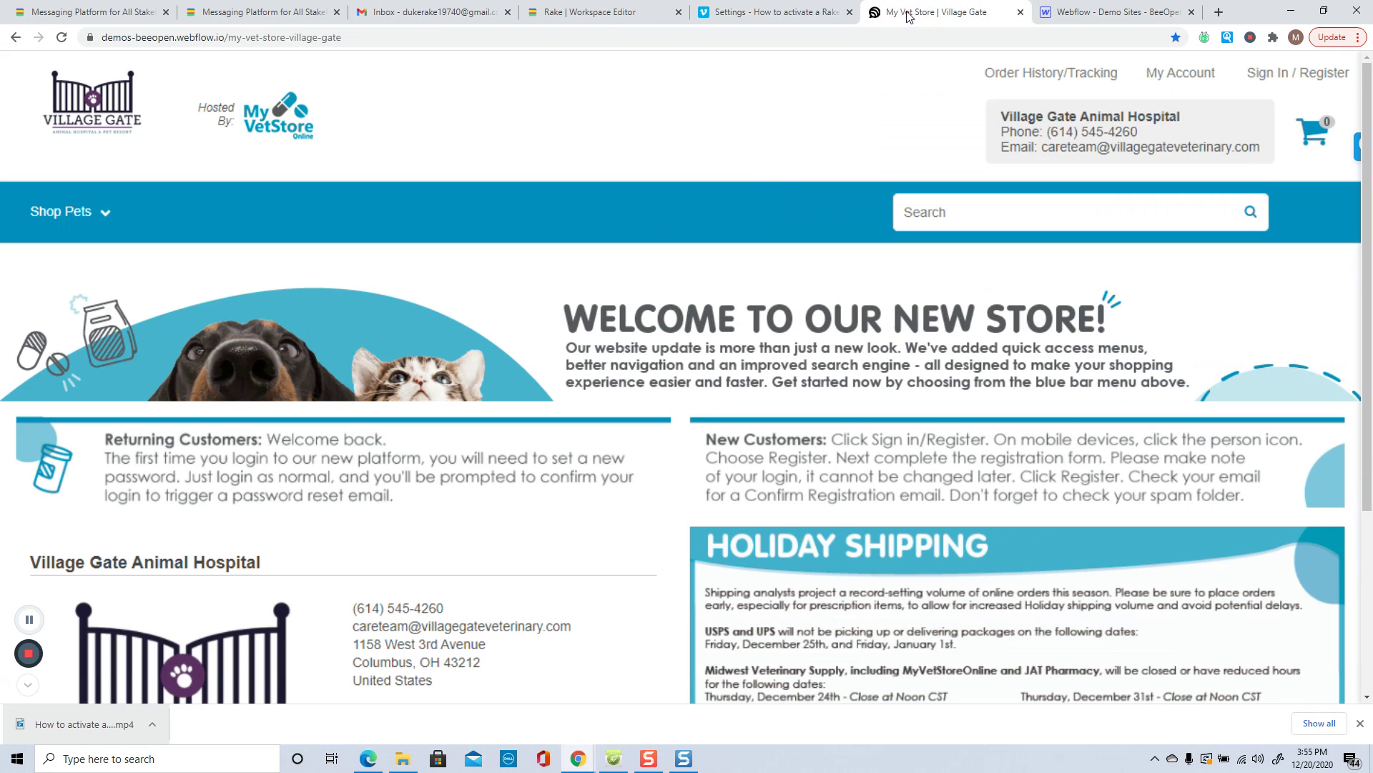
click(923, 13)
click(1097, 12)
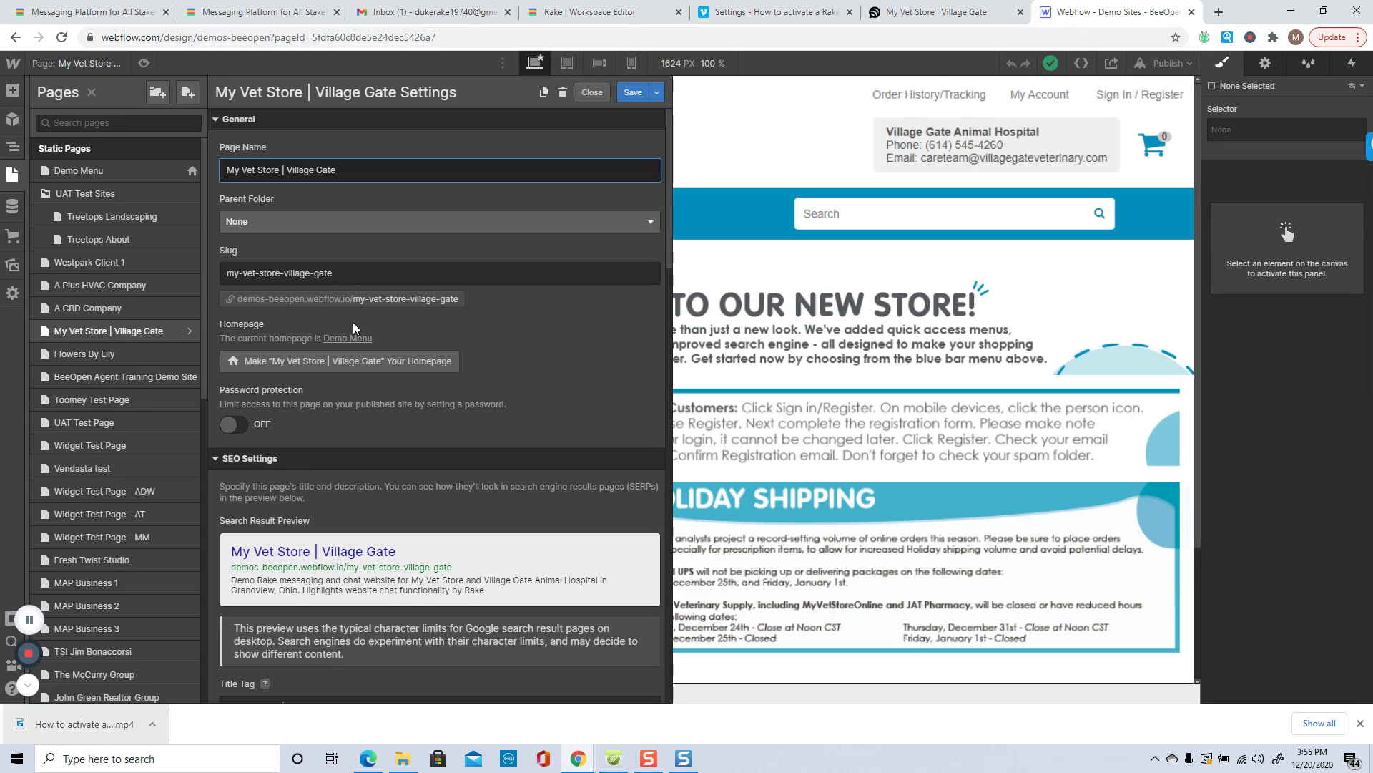
Step: Paste the Rake widget script into the Before </body> tag box, leaving no extra blank line
scroll(366, 328, down, 4)
scroll(370, 325, down, 10)
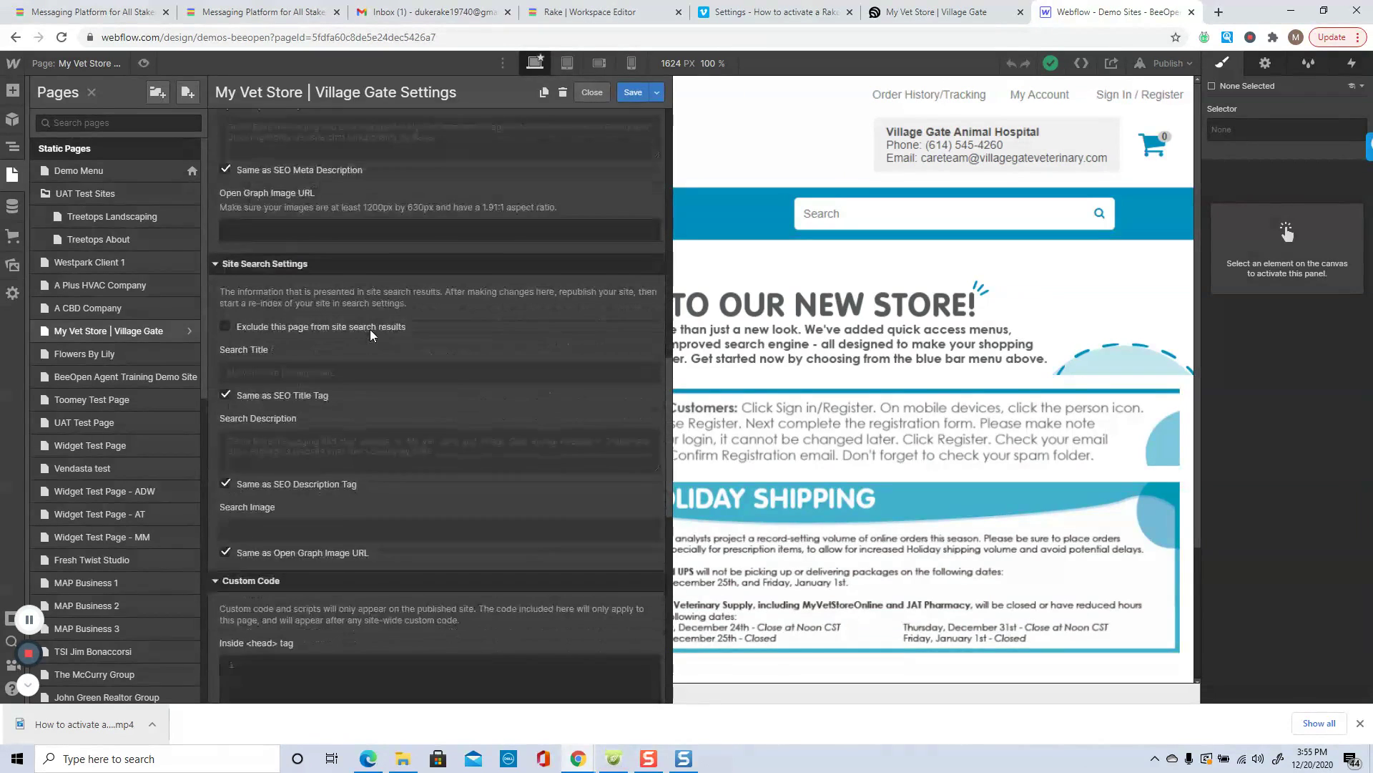
scroll(371, 331, down, 4)
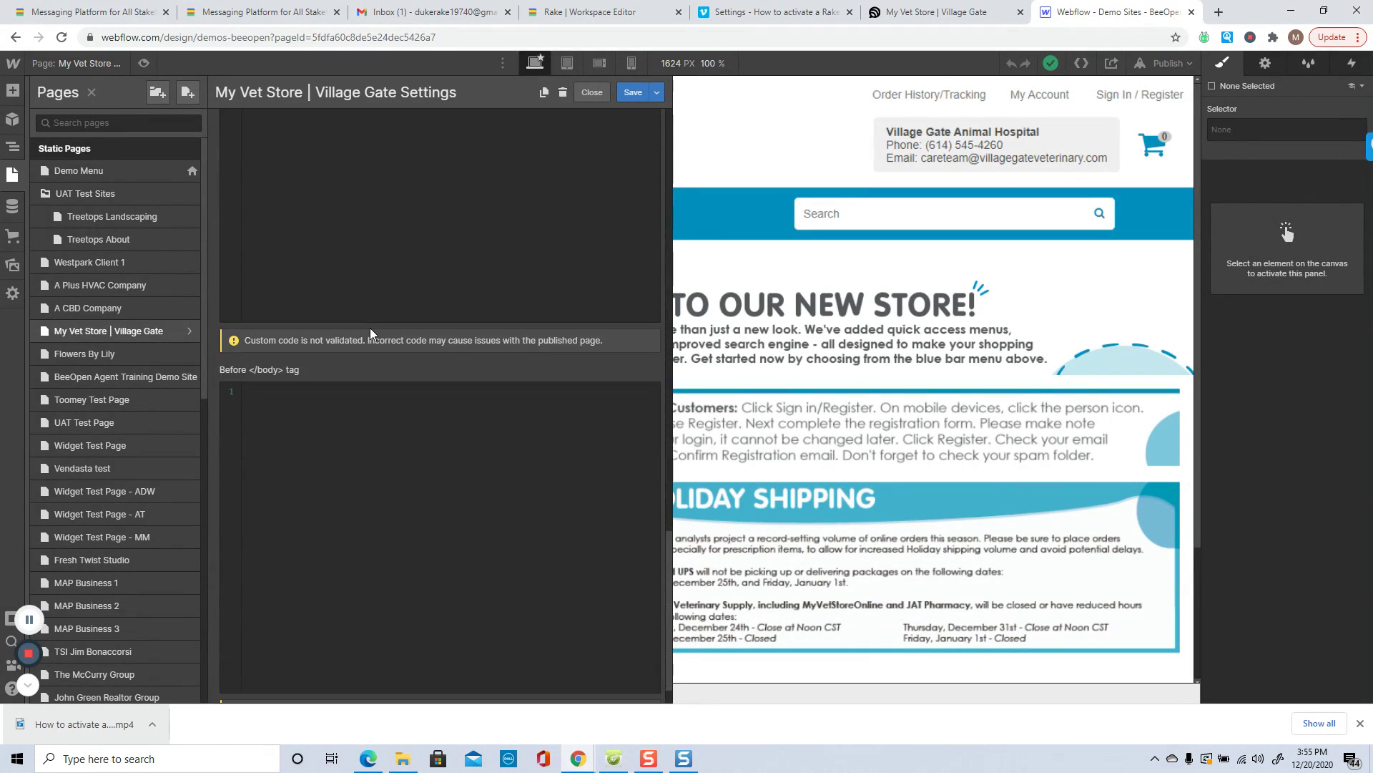
scroll(355, 425, down, 1)
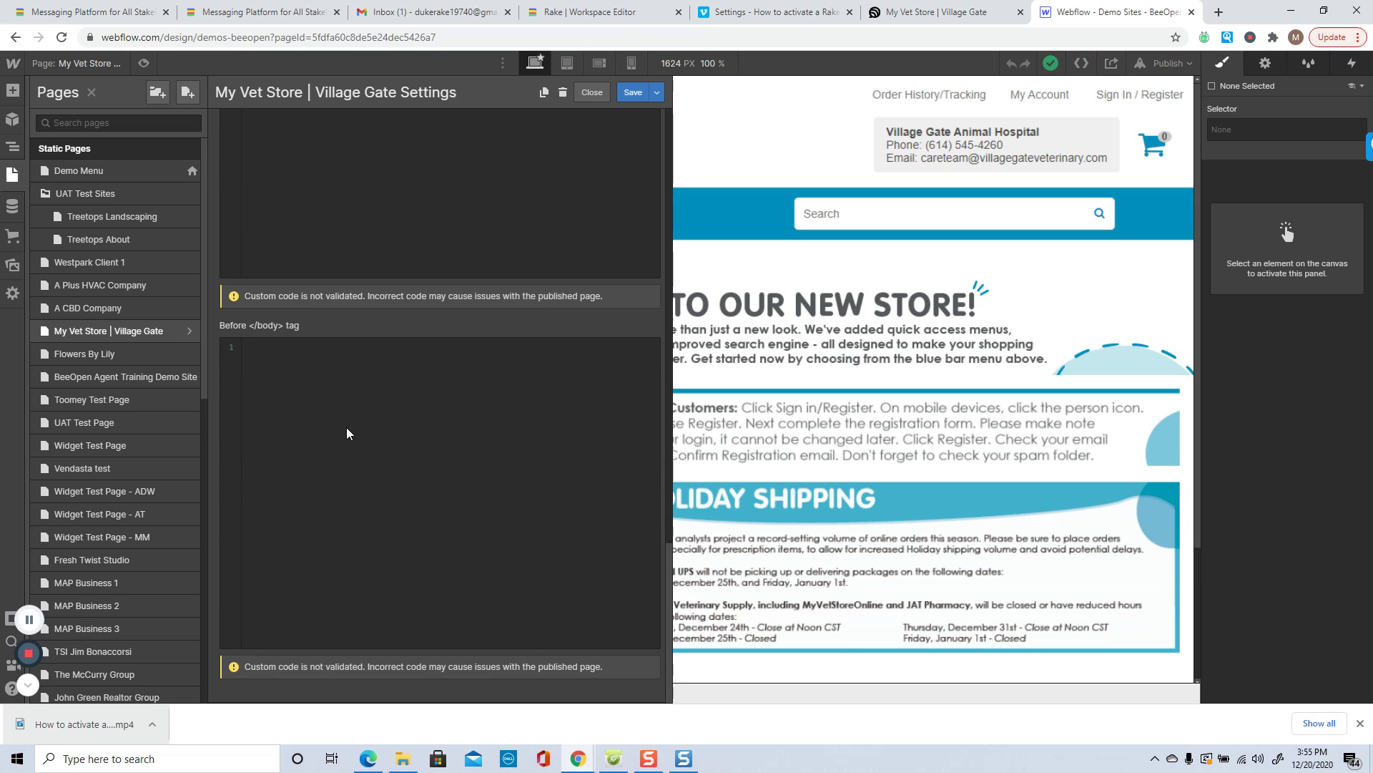
scroll(342, 408, up, 4)
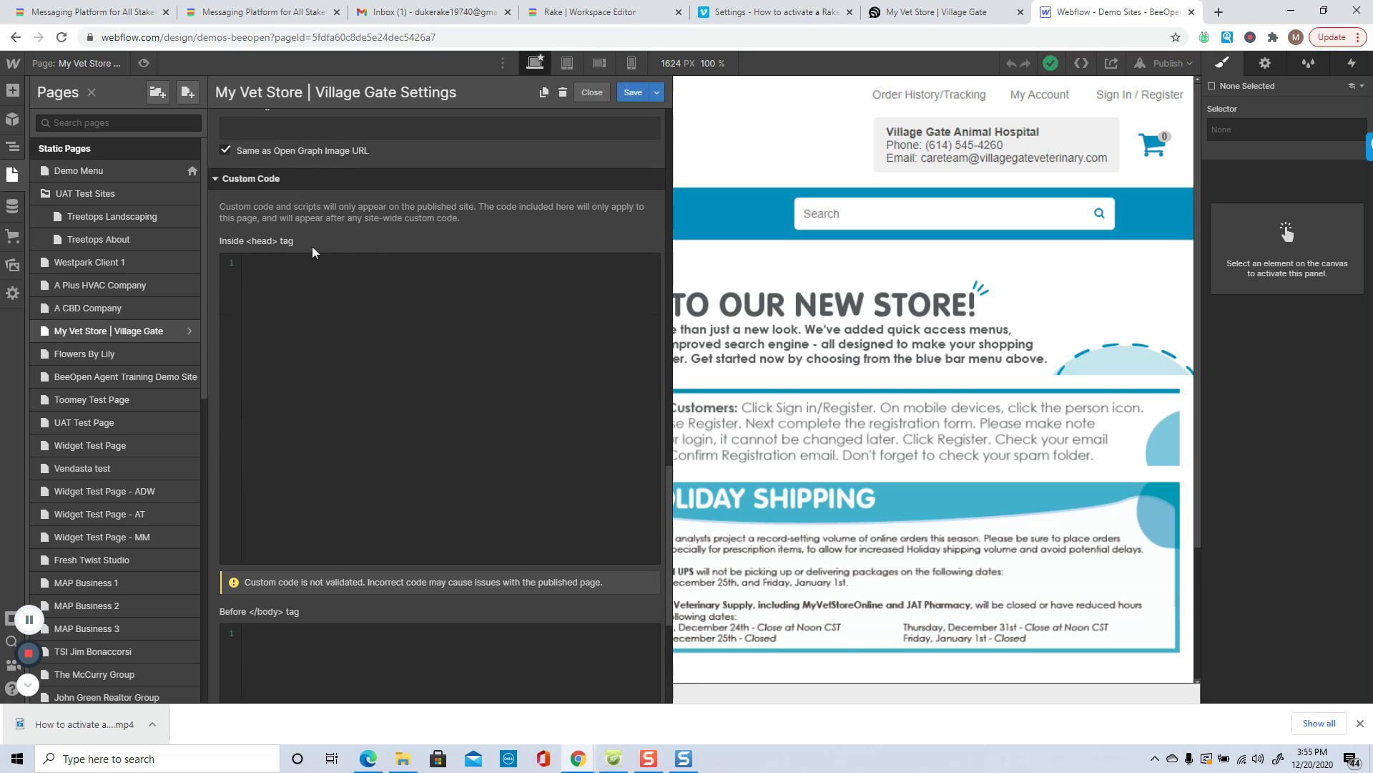
scroll(342, 379, down, 4)
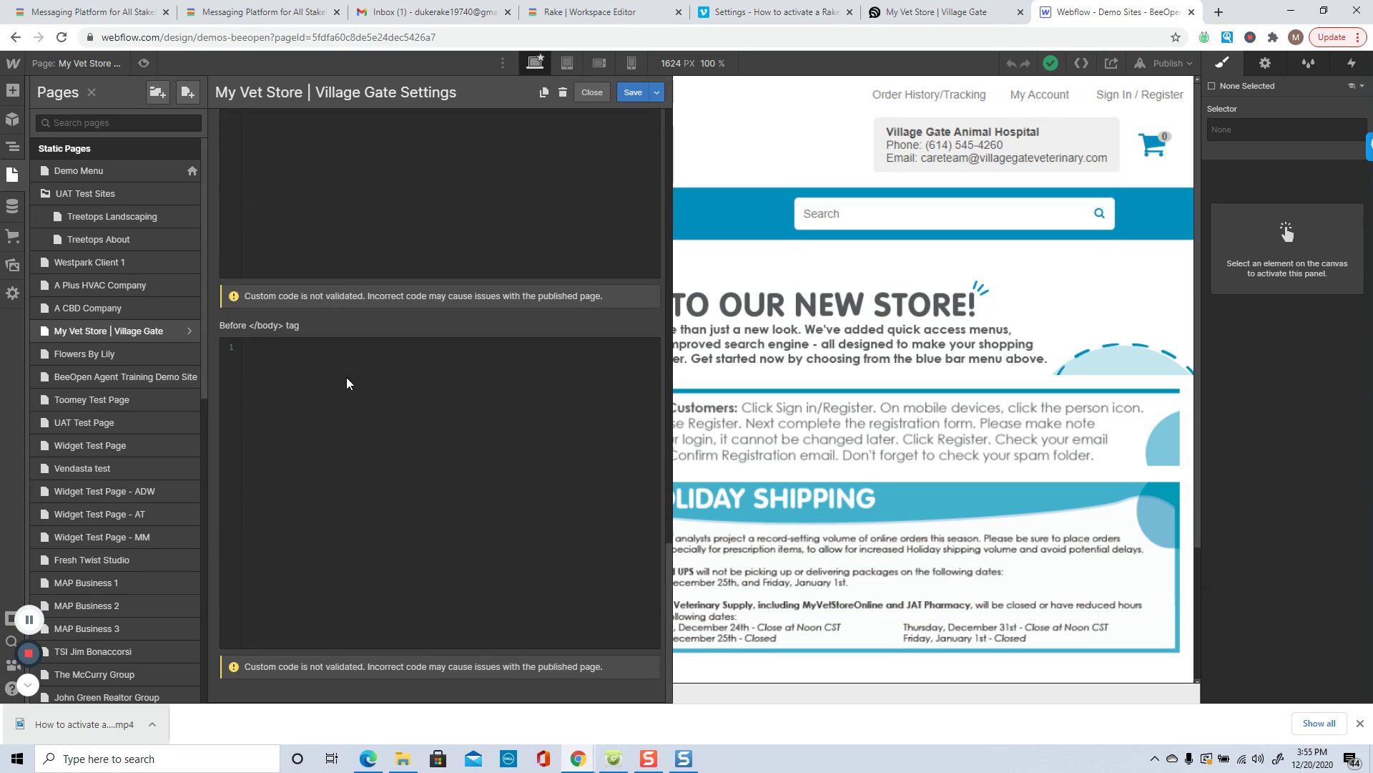
click(266, 358)
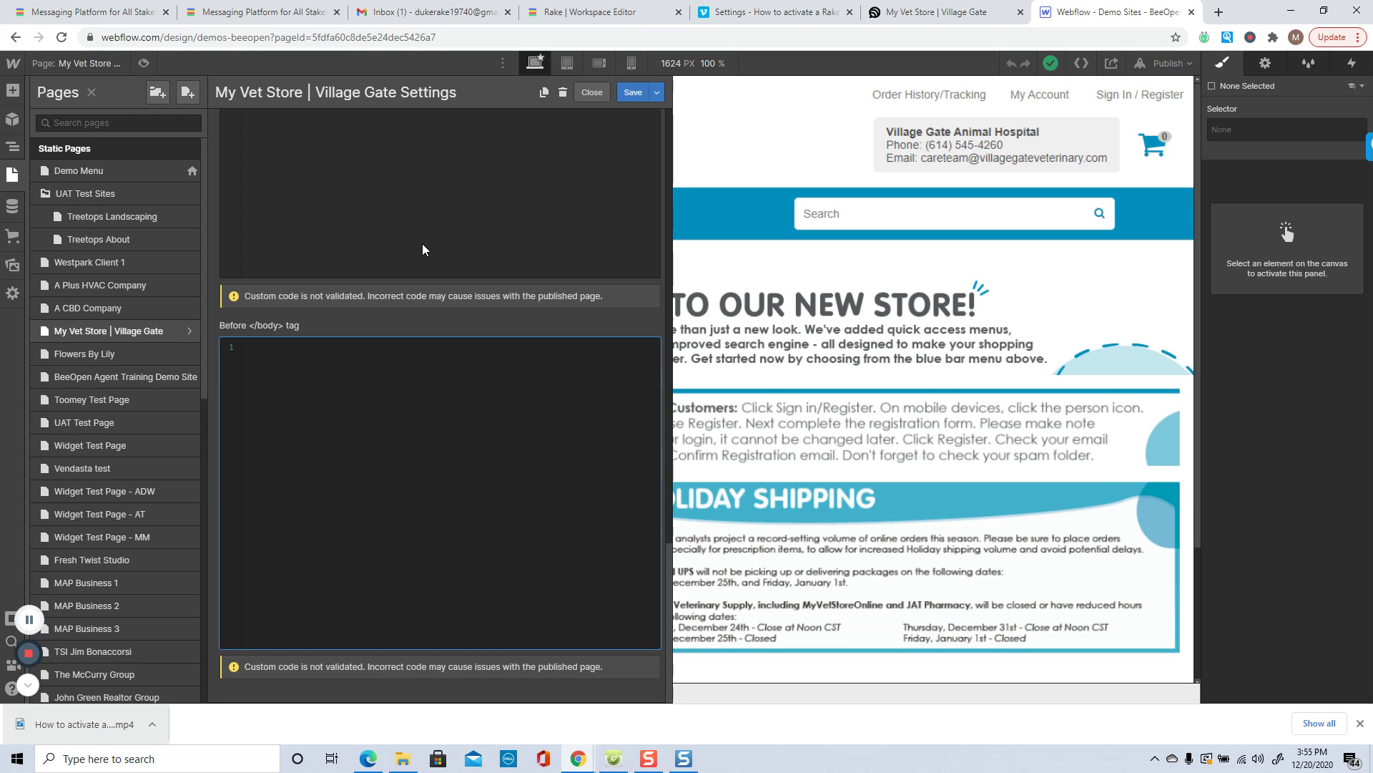
key(ctrl+v)
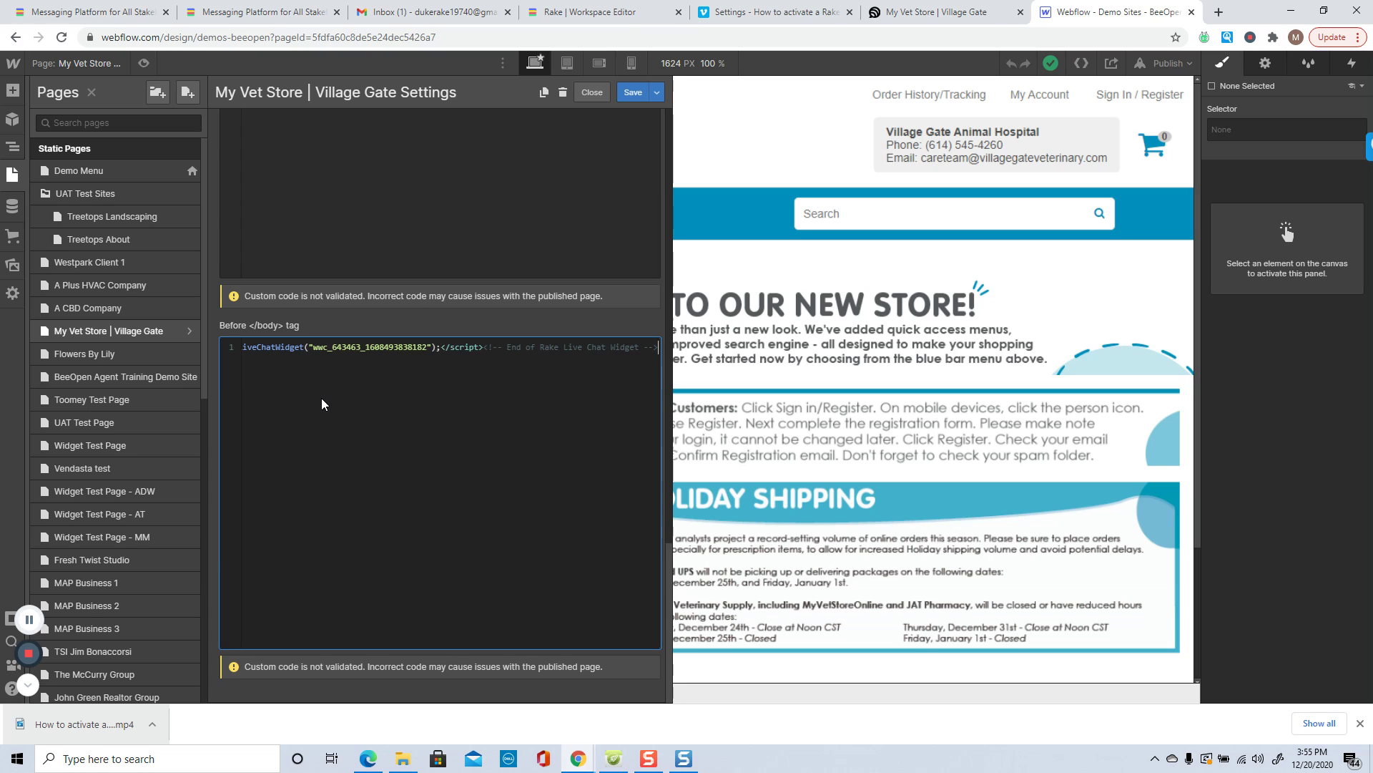
key(Return)
right_click(270, 405)
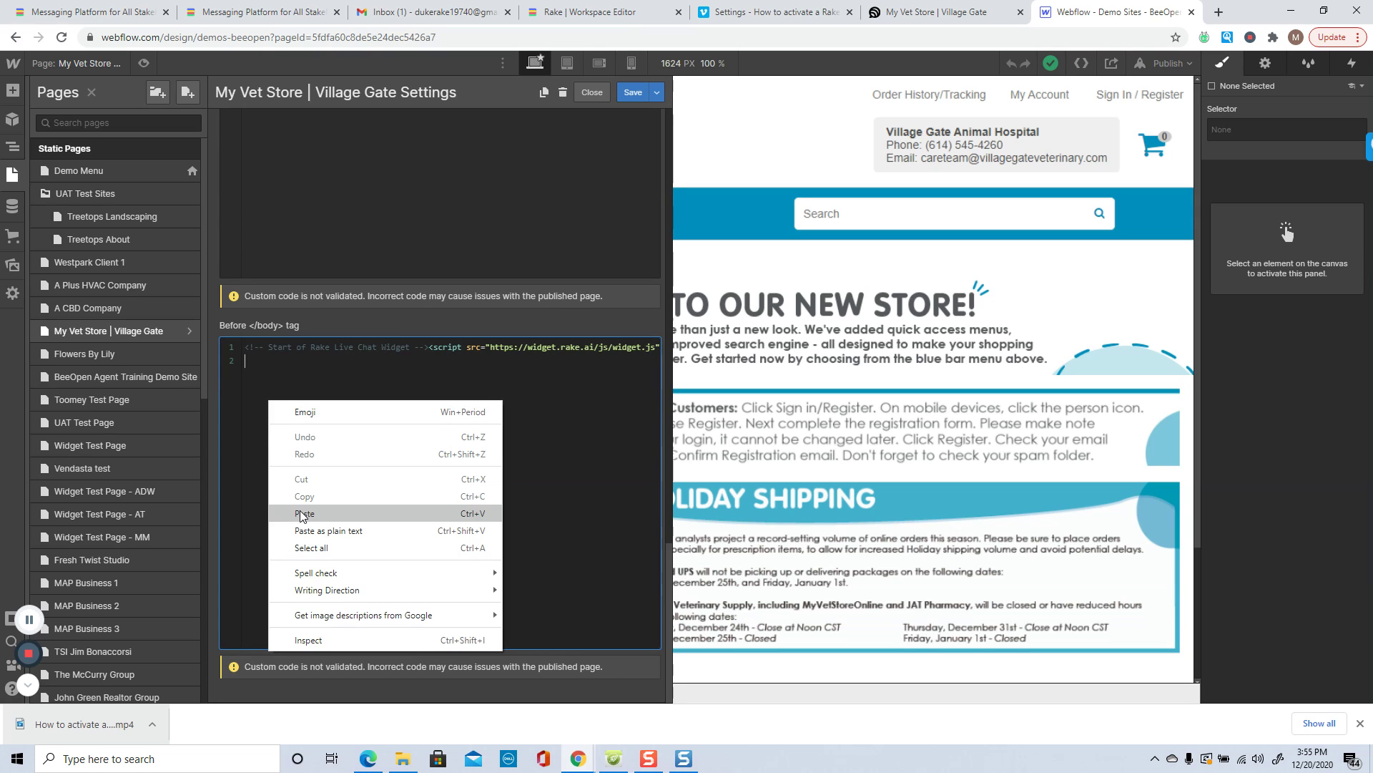
click(342, 375)
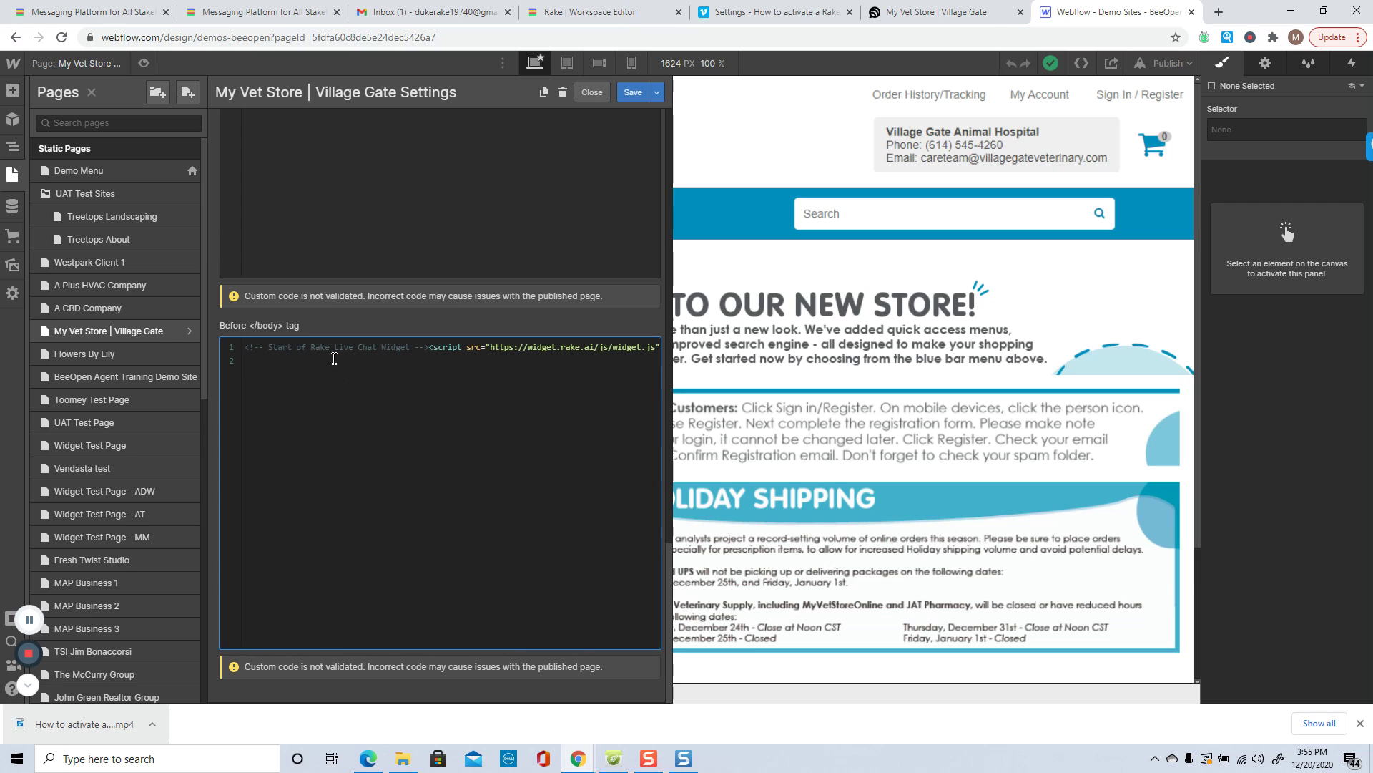
key(BackSpace)
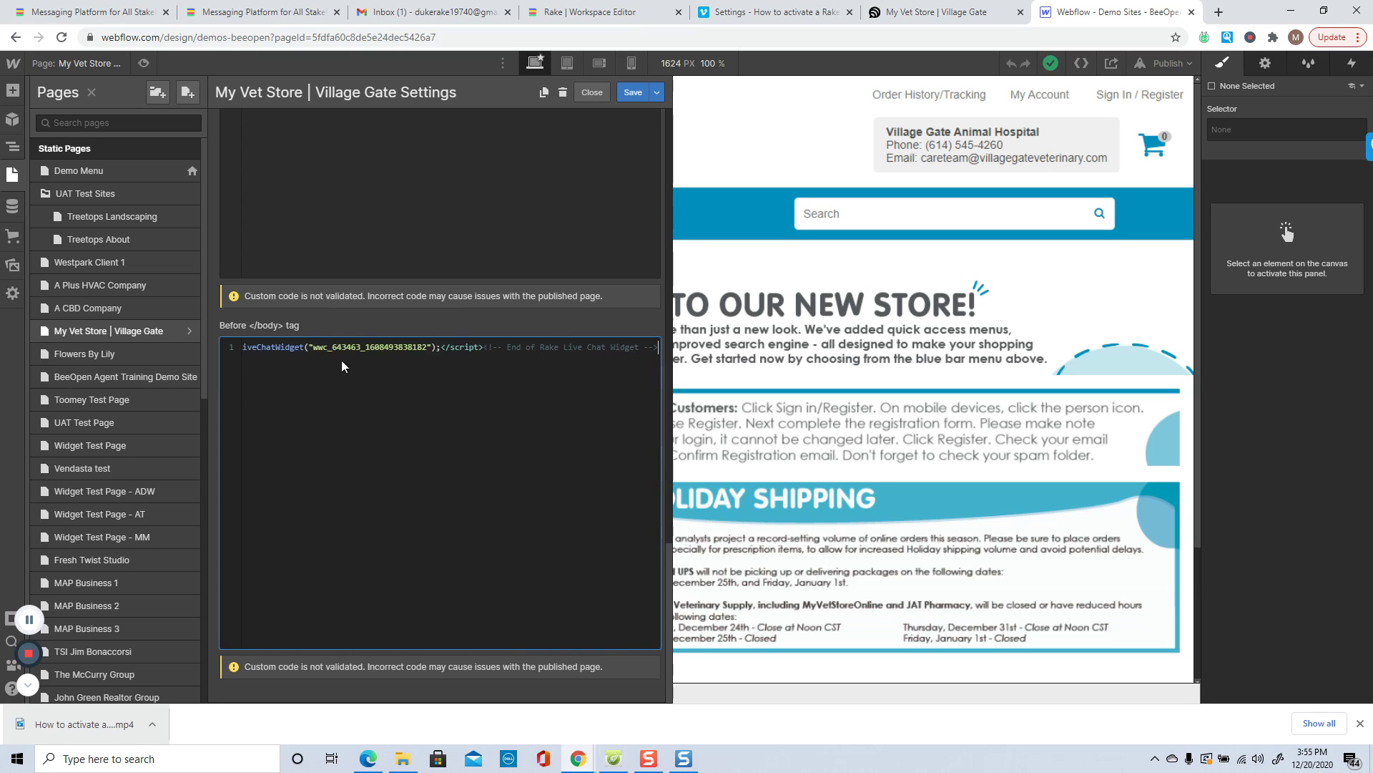
Step: Save the page settings, publish to demos-beeopen.webflow.io, and switch to the live My Vet Store page
click(633, 94)
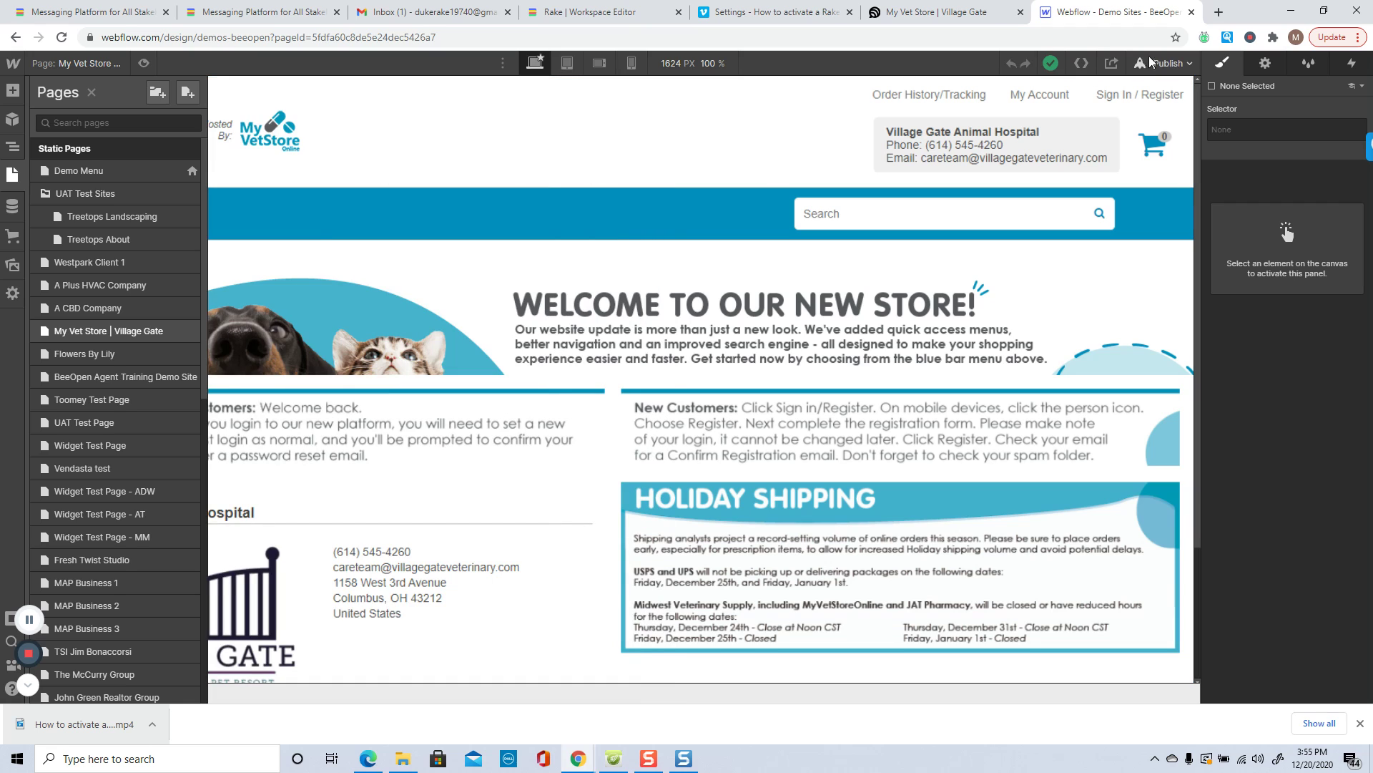
click(1164, 62)
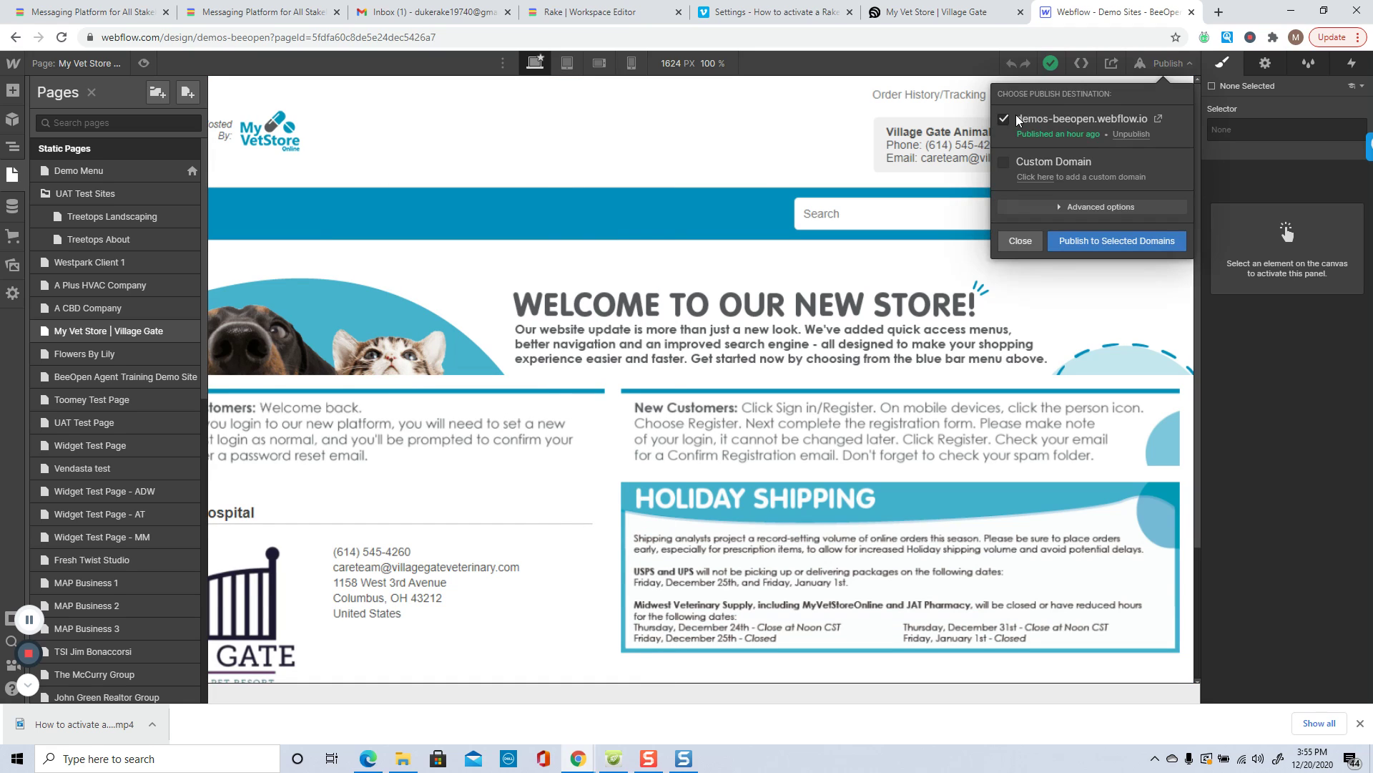
click(1094, 242)
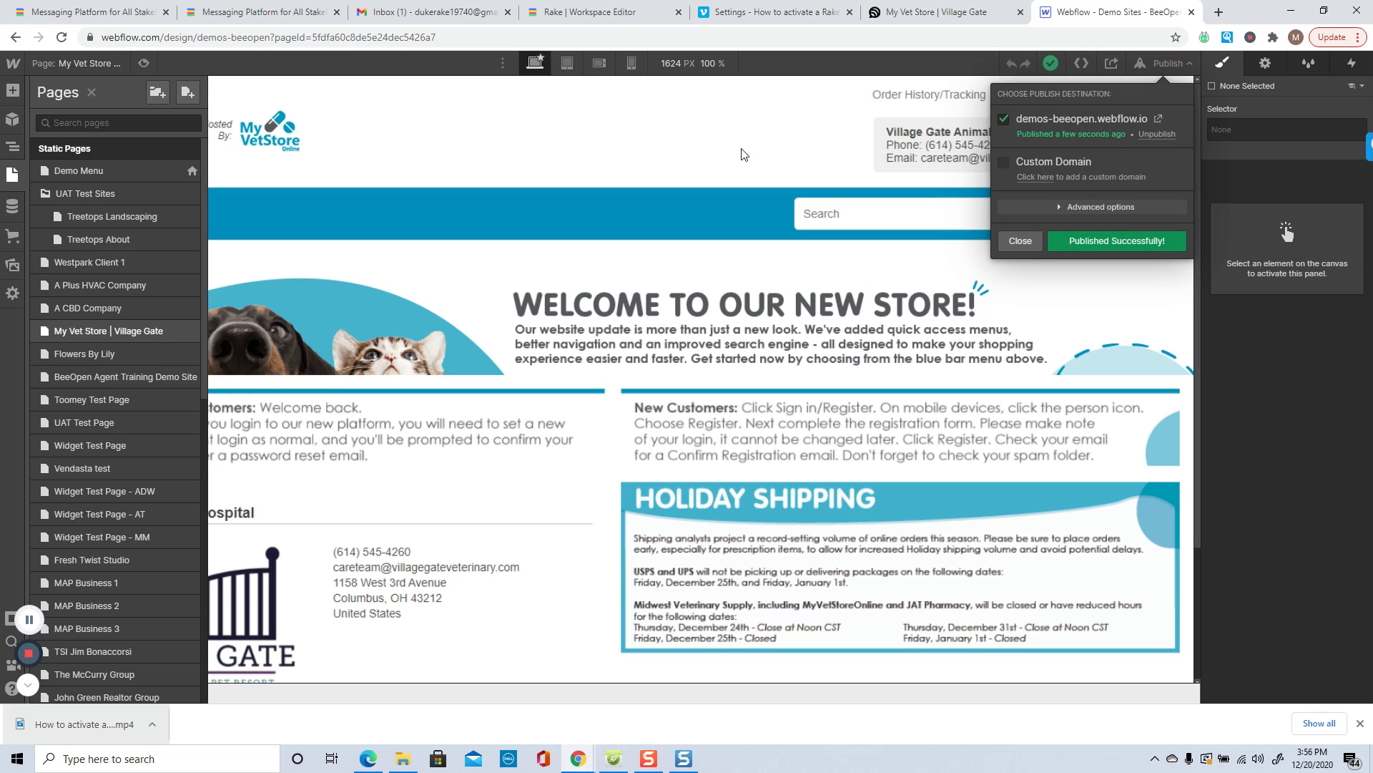
click(1023, 239)
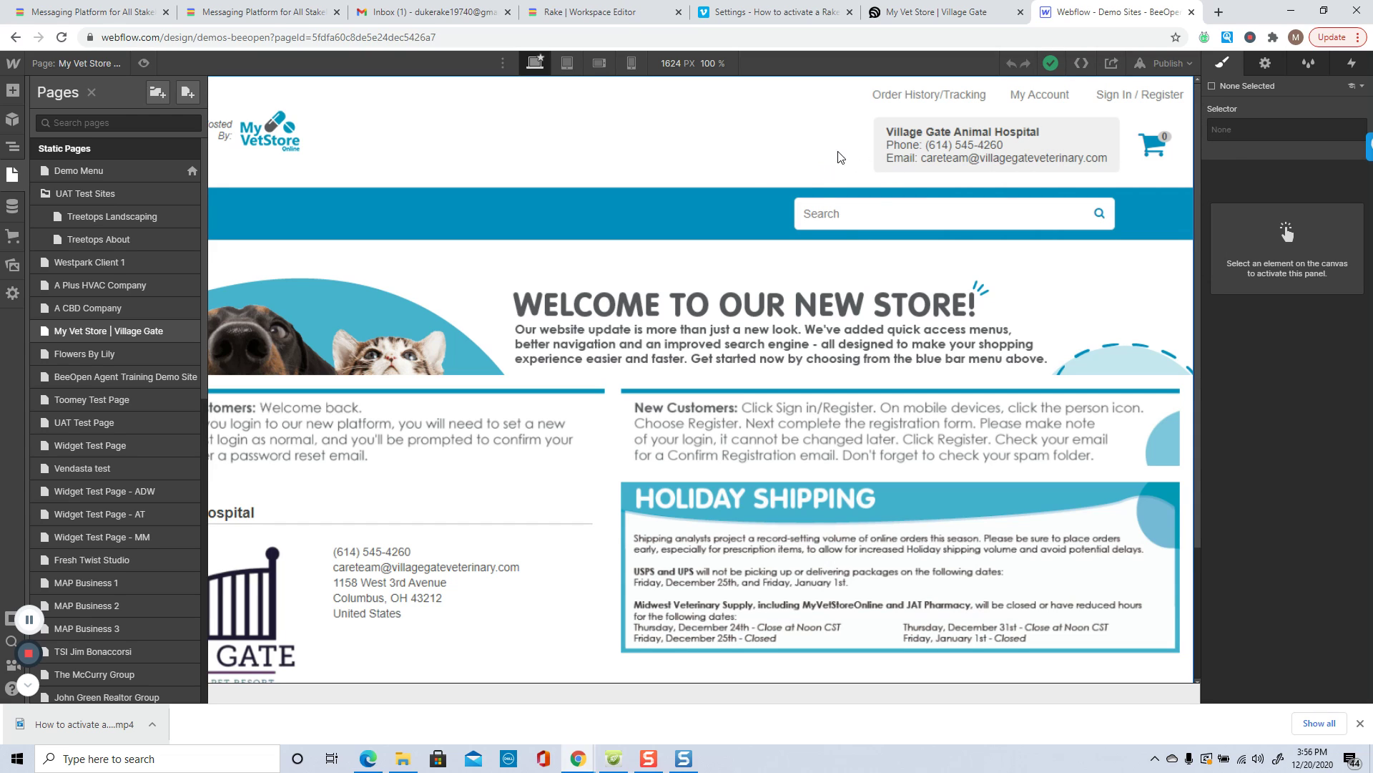
click(915, 22)
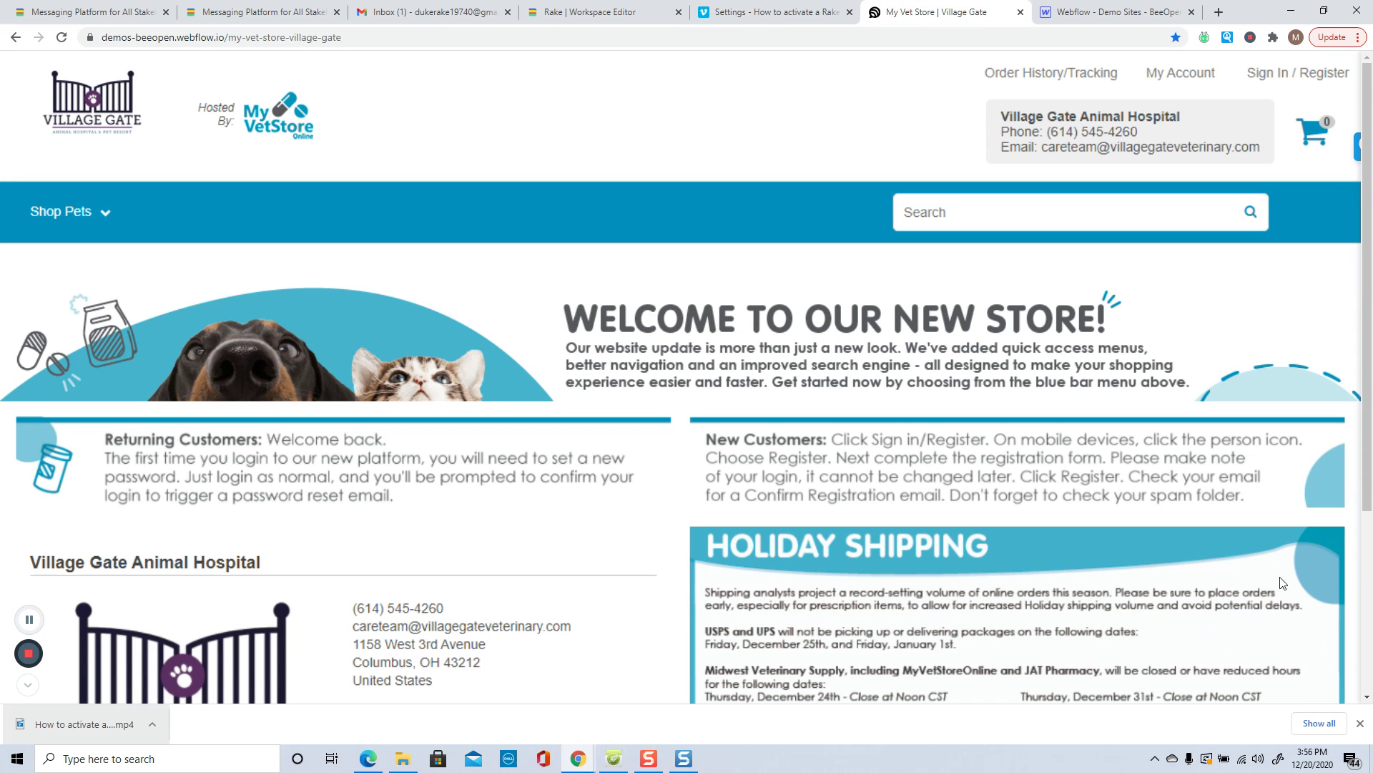
Step: Reload the live page and send 'This is a TEST CHAT' through the Chat Now widget
click(1360, 723)
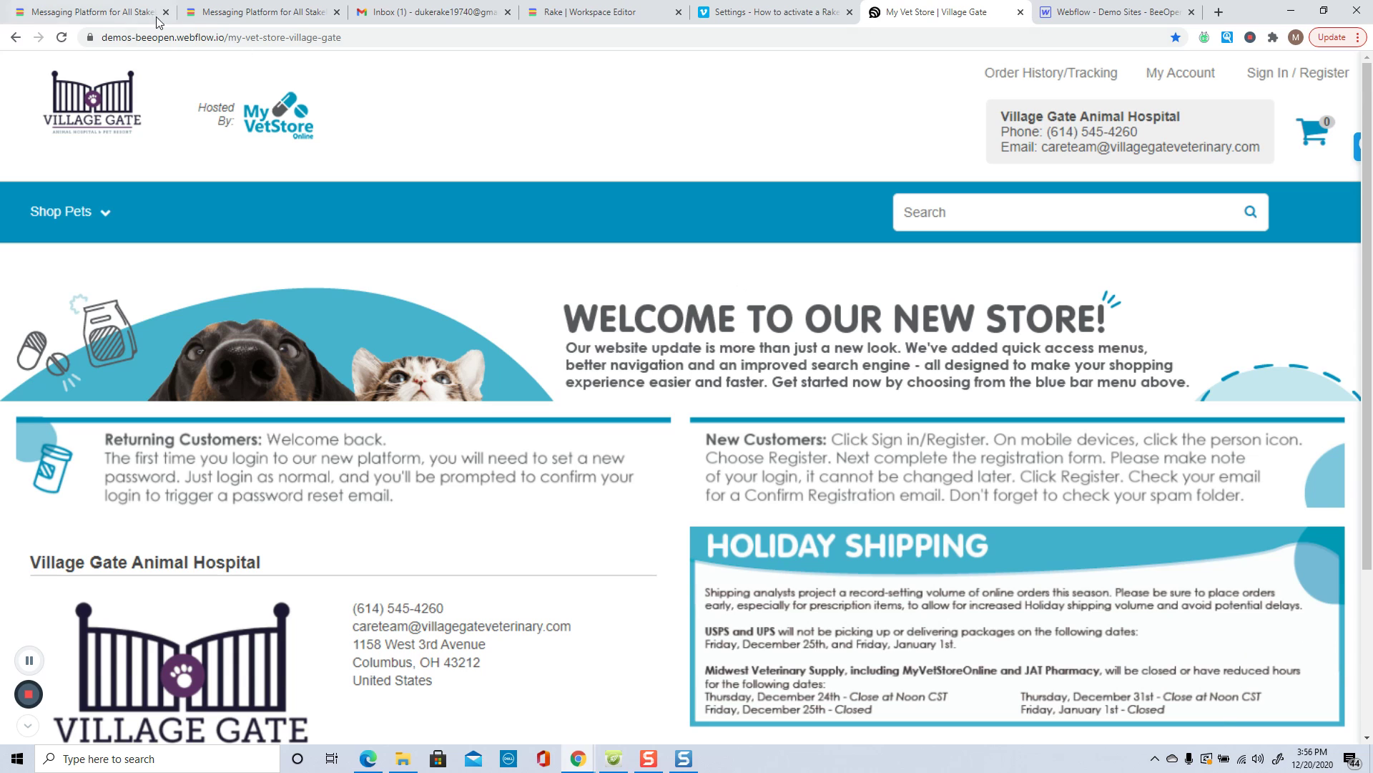
click(62, 37)
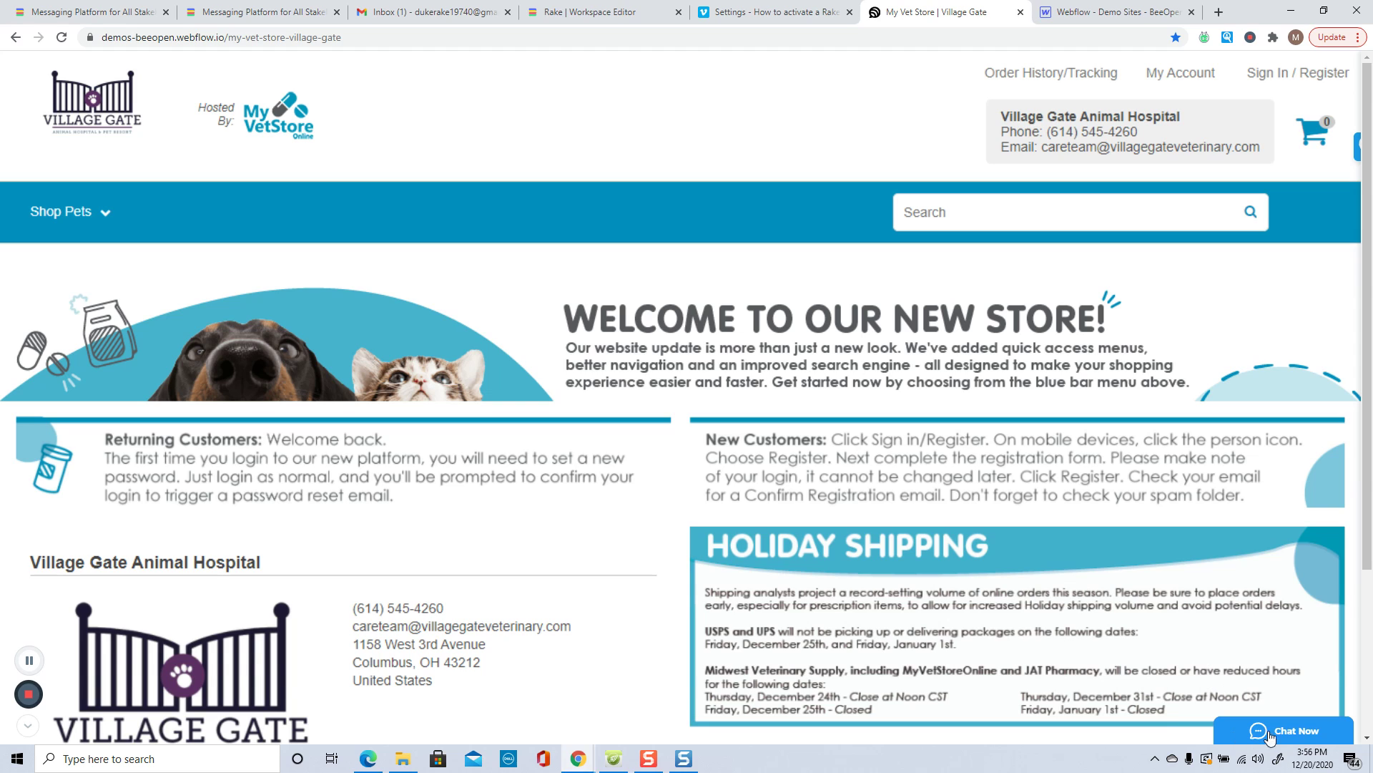
click(1301, 736)
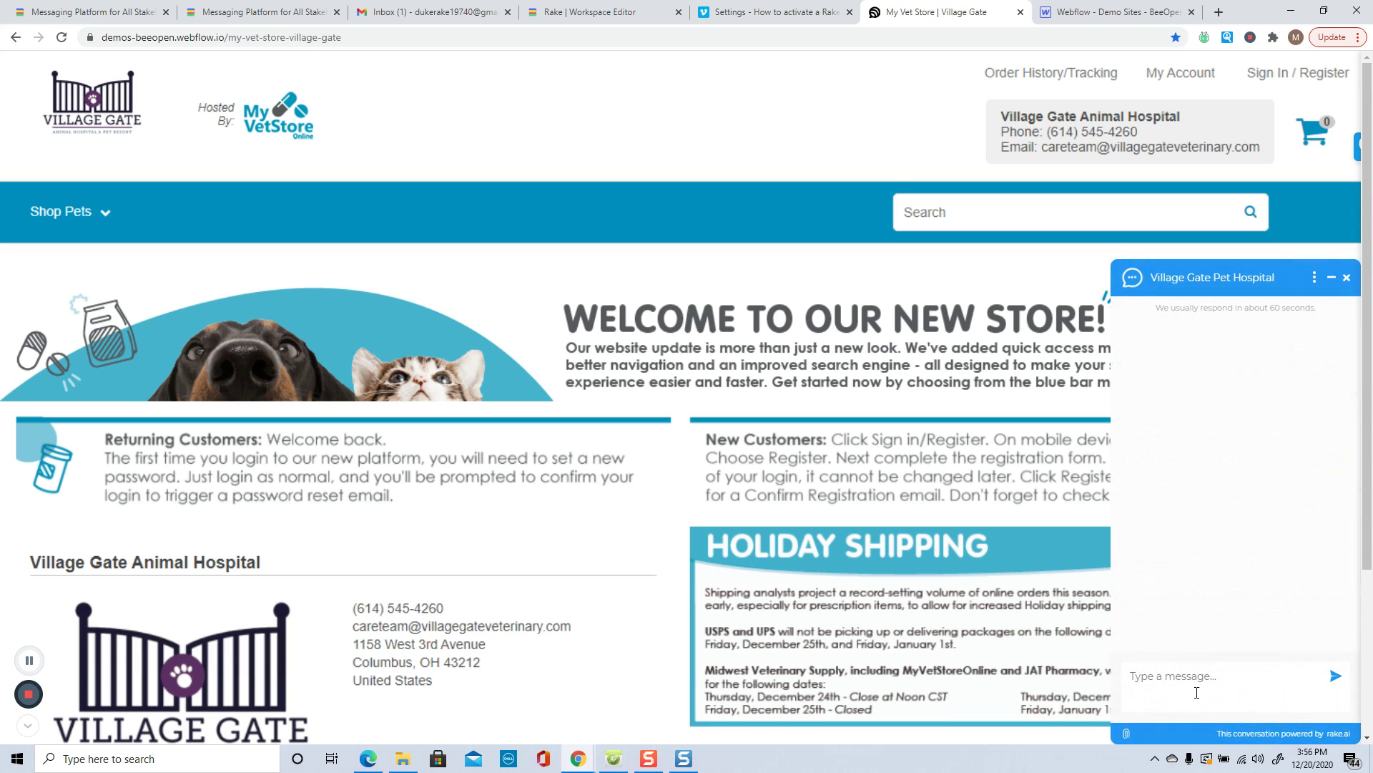
text(This is a TEST)
text(CHAT)
click(1333, 678)
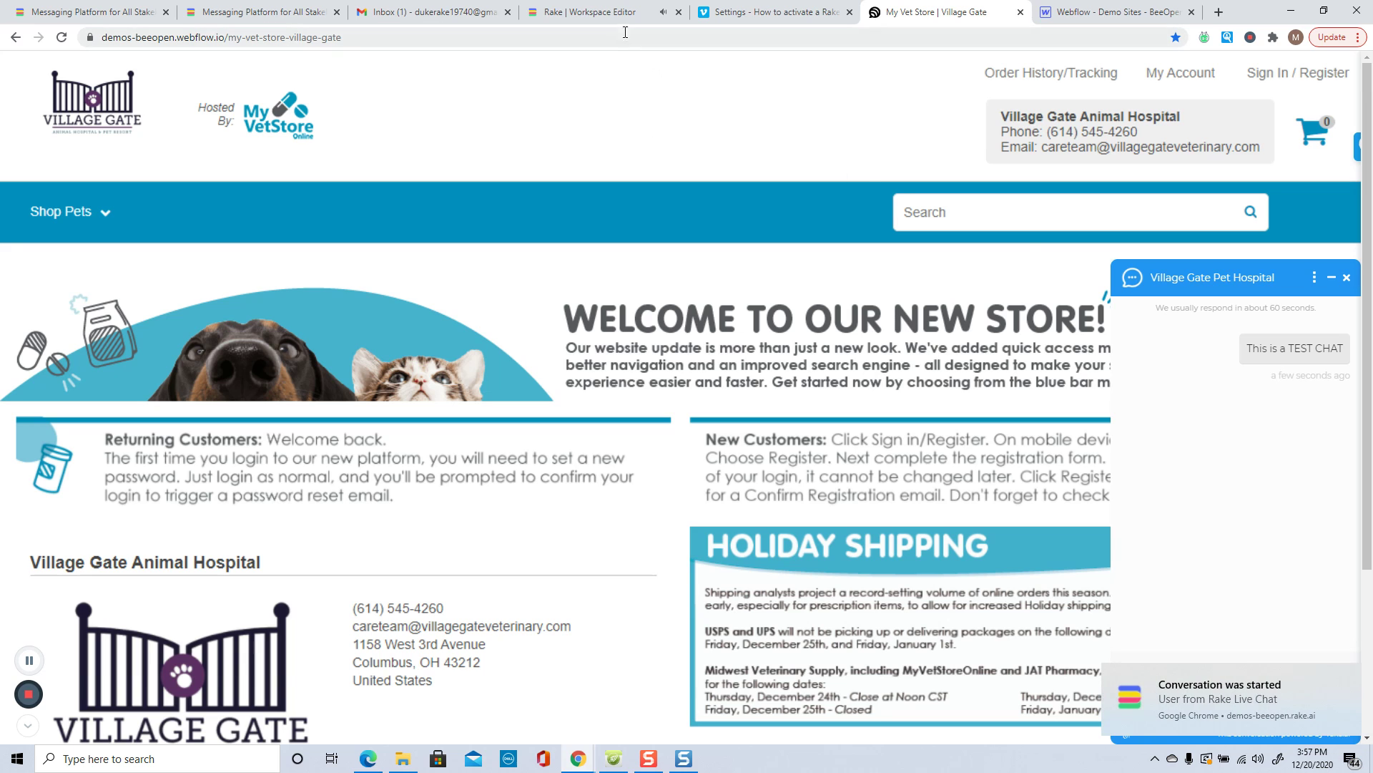
Step: Close the Edit Live Chat Widget panel in Rake and go to the Conversations inbox
click(604, 16)
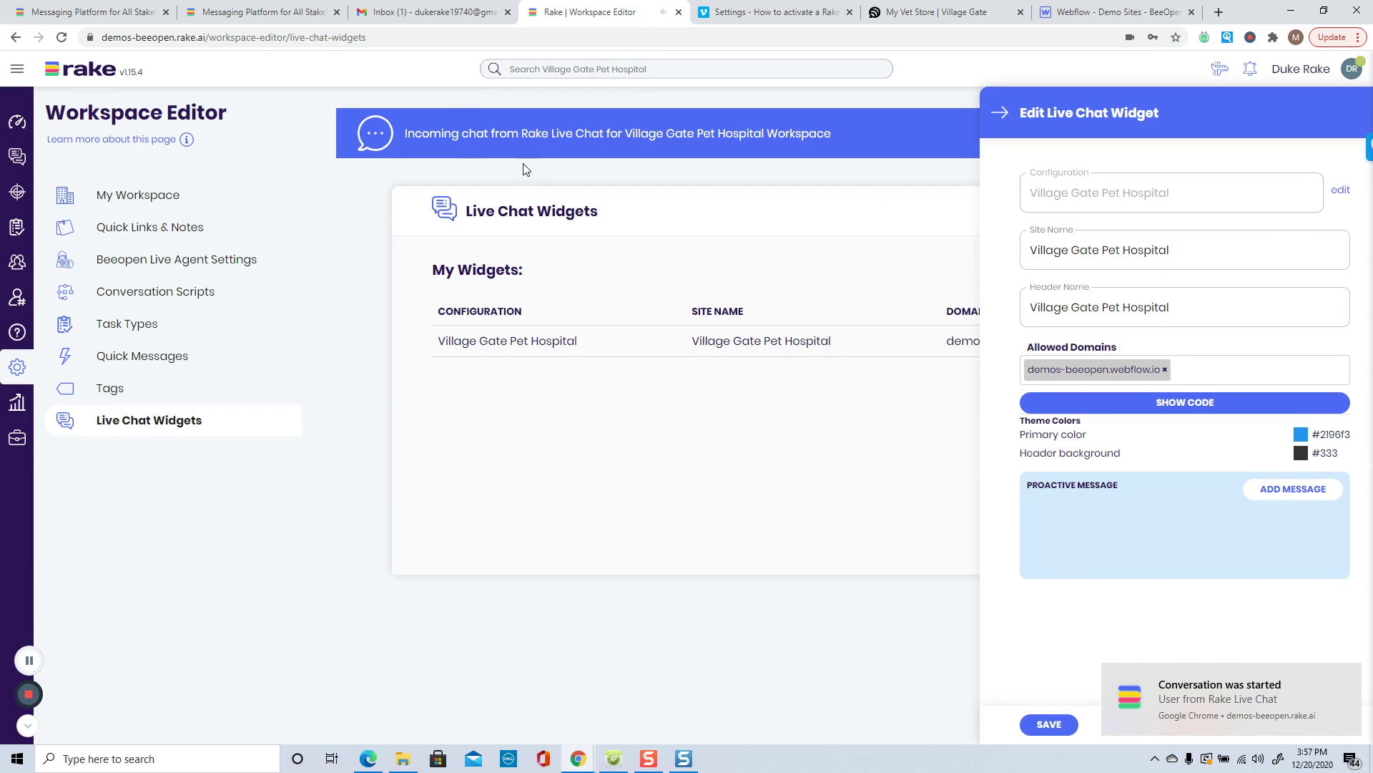
click(1000, 112)
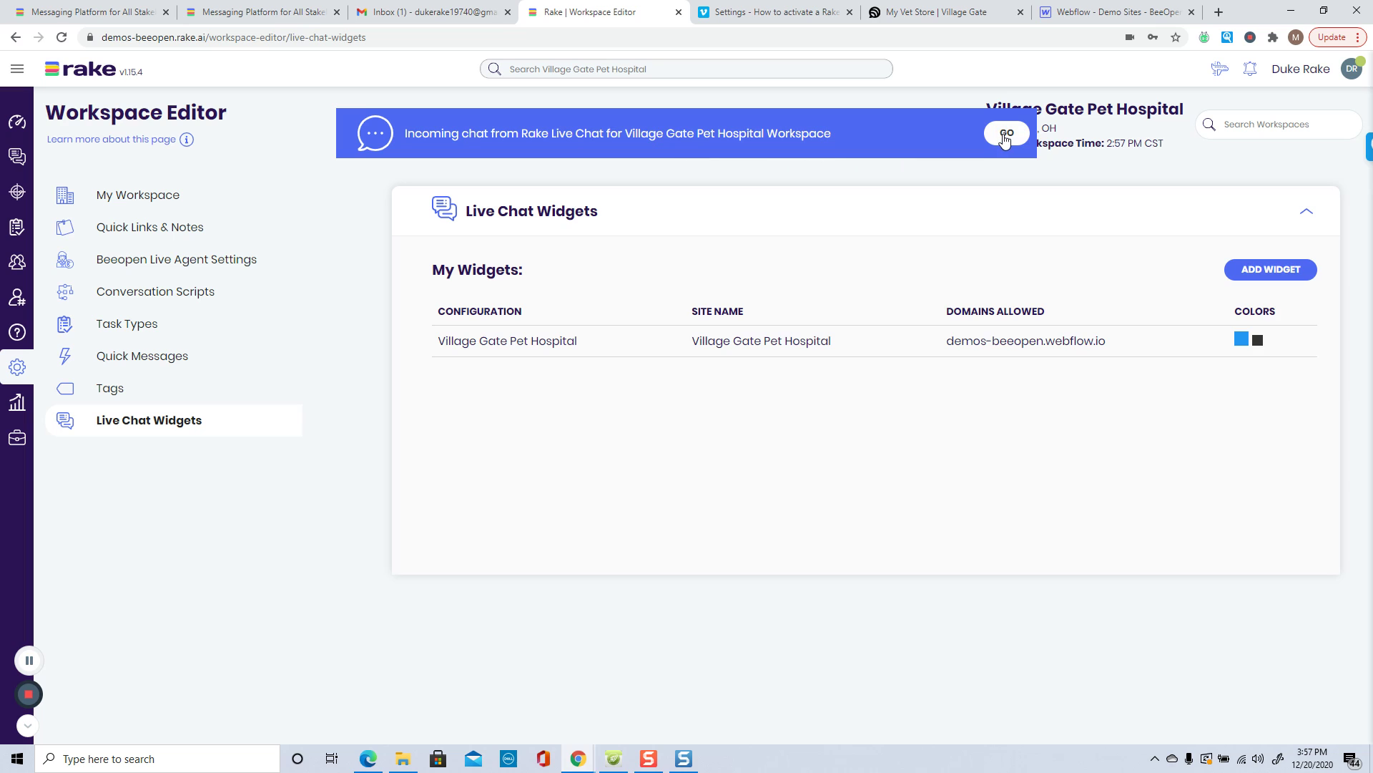
click(18, 159)
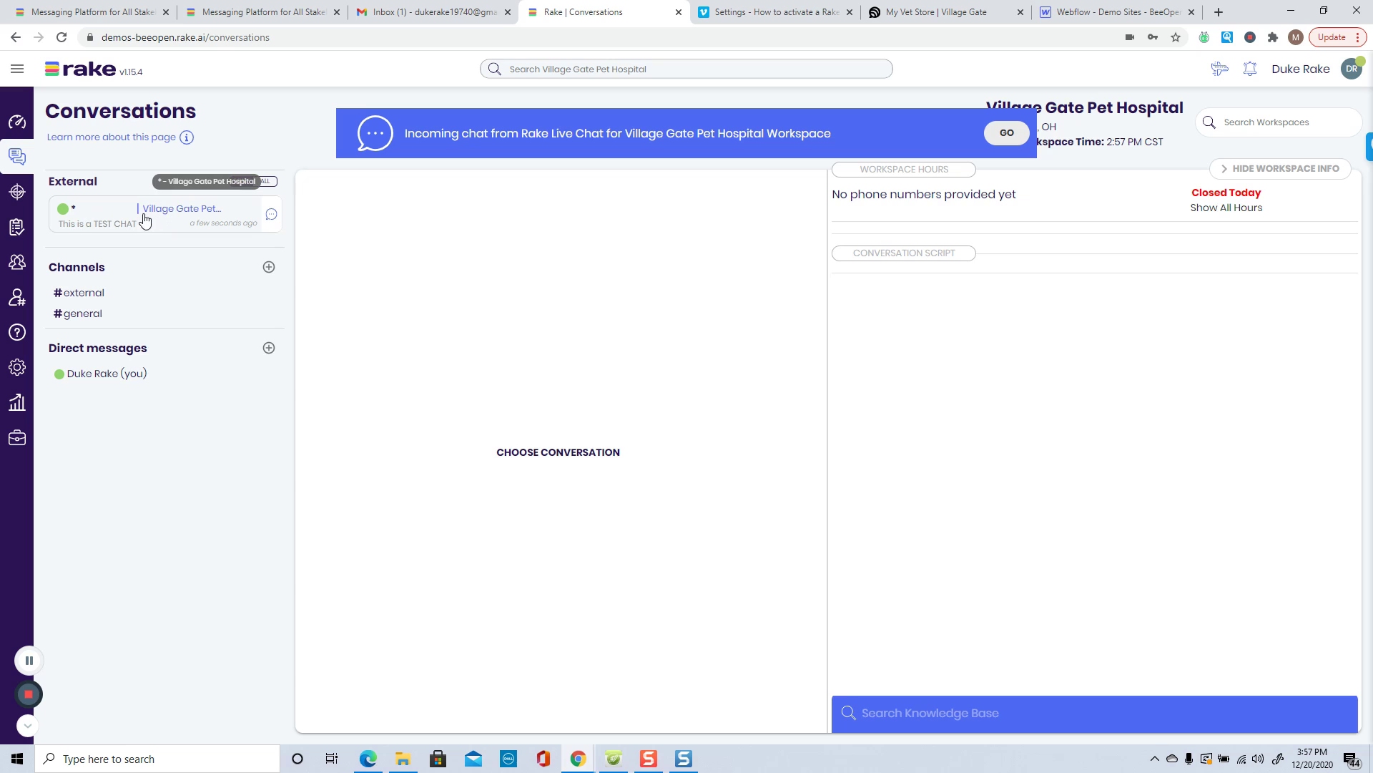
Step: Join the incoming test chat, reply 'Hello - Thanks for the TEST!!', then view it on the live site
click(1006, 133)
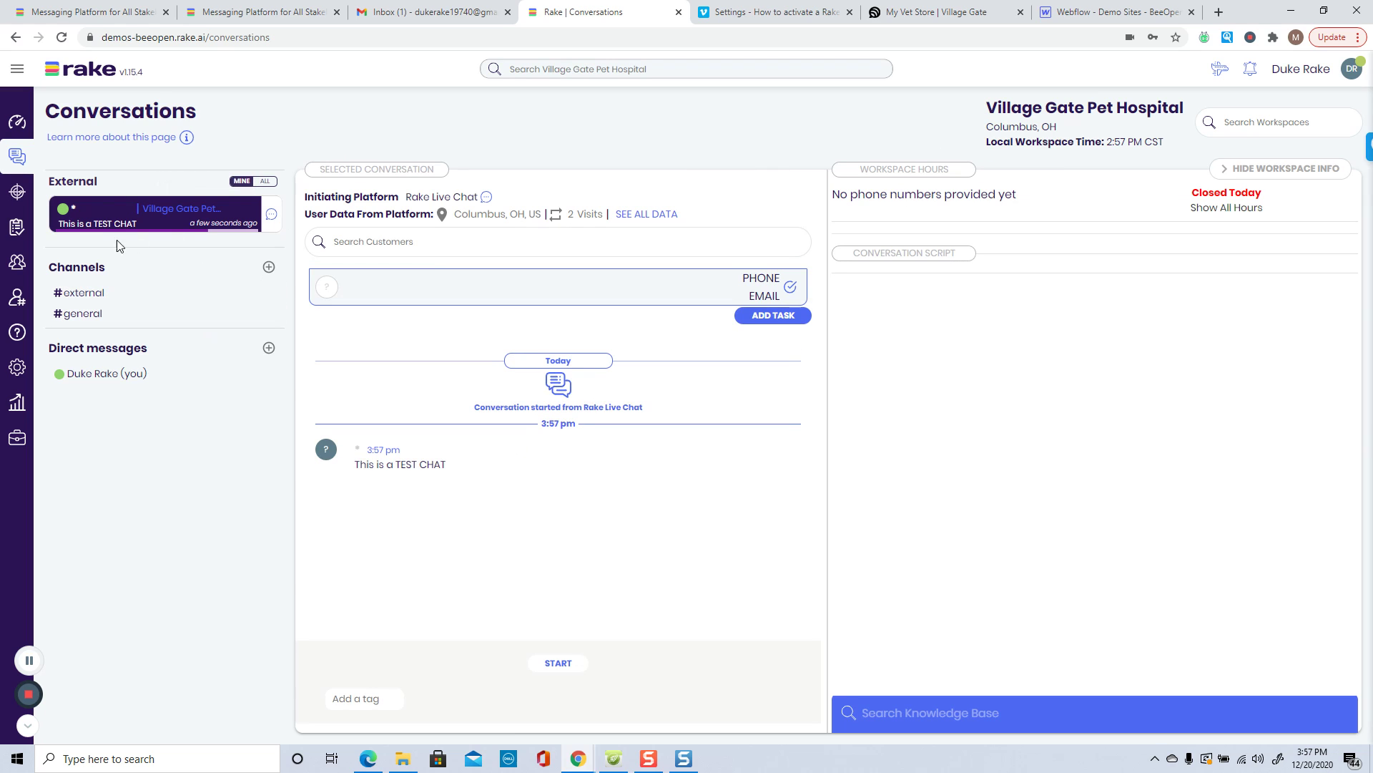
click(564, 664)
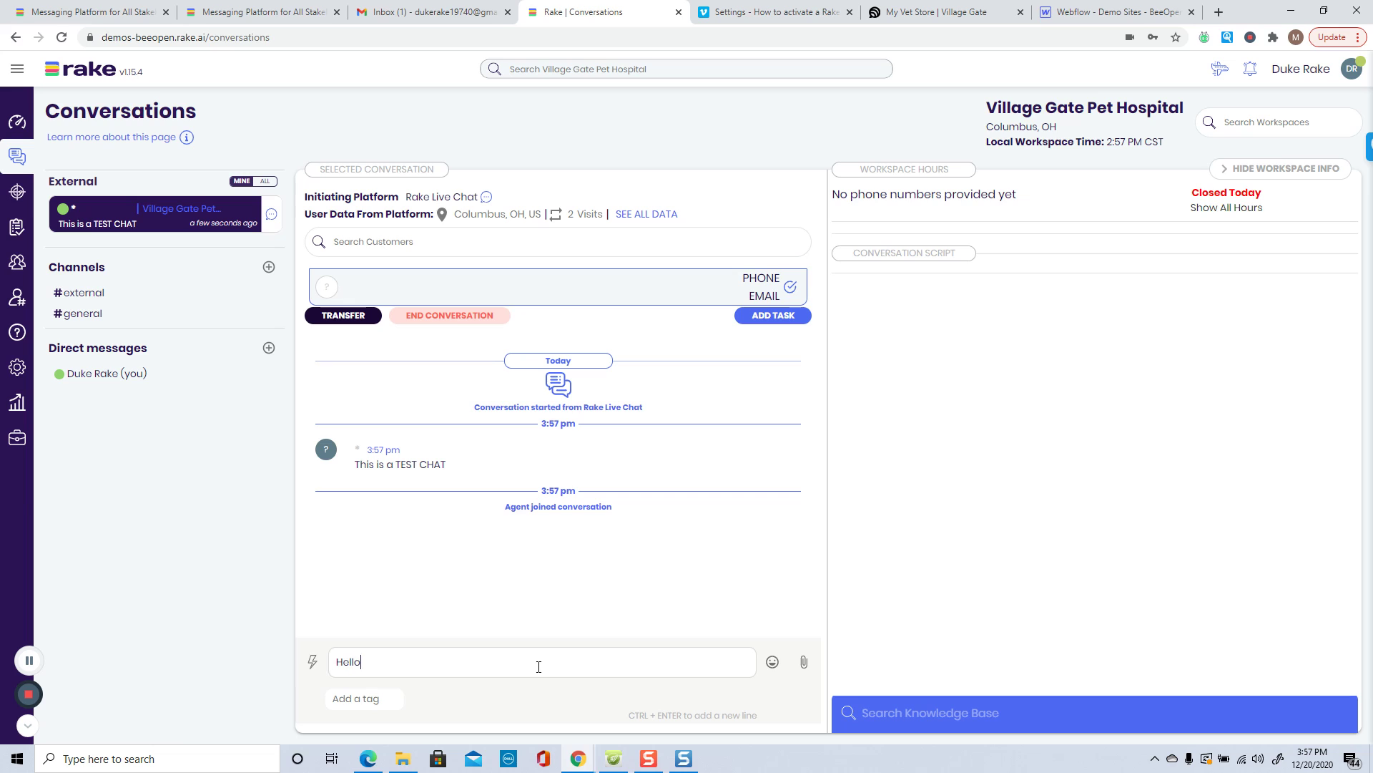
text(Hello - Thanks for the TEST!!)
key(Return)
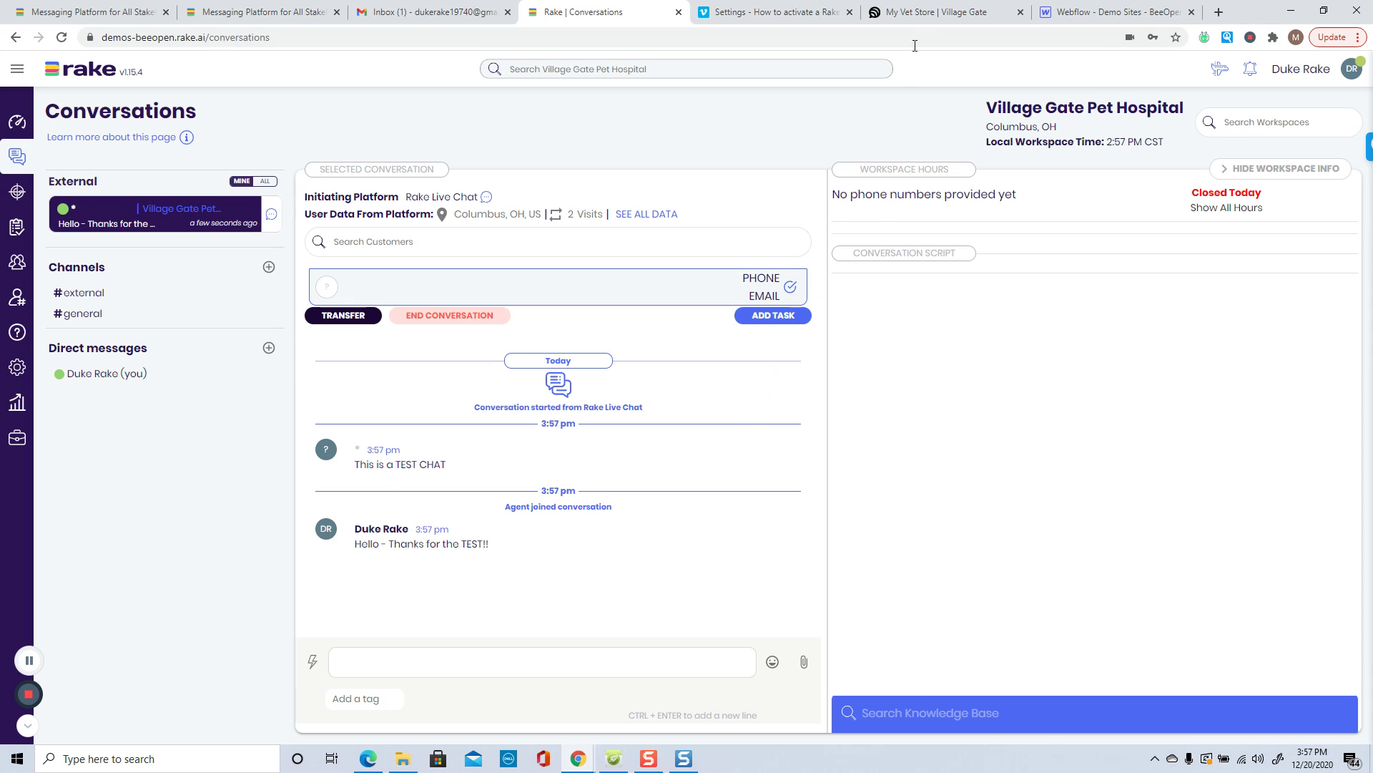
click(921, 19)
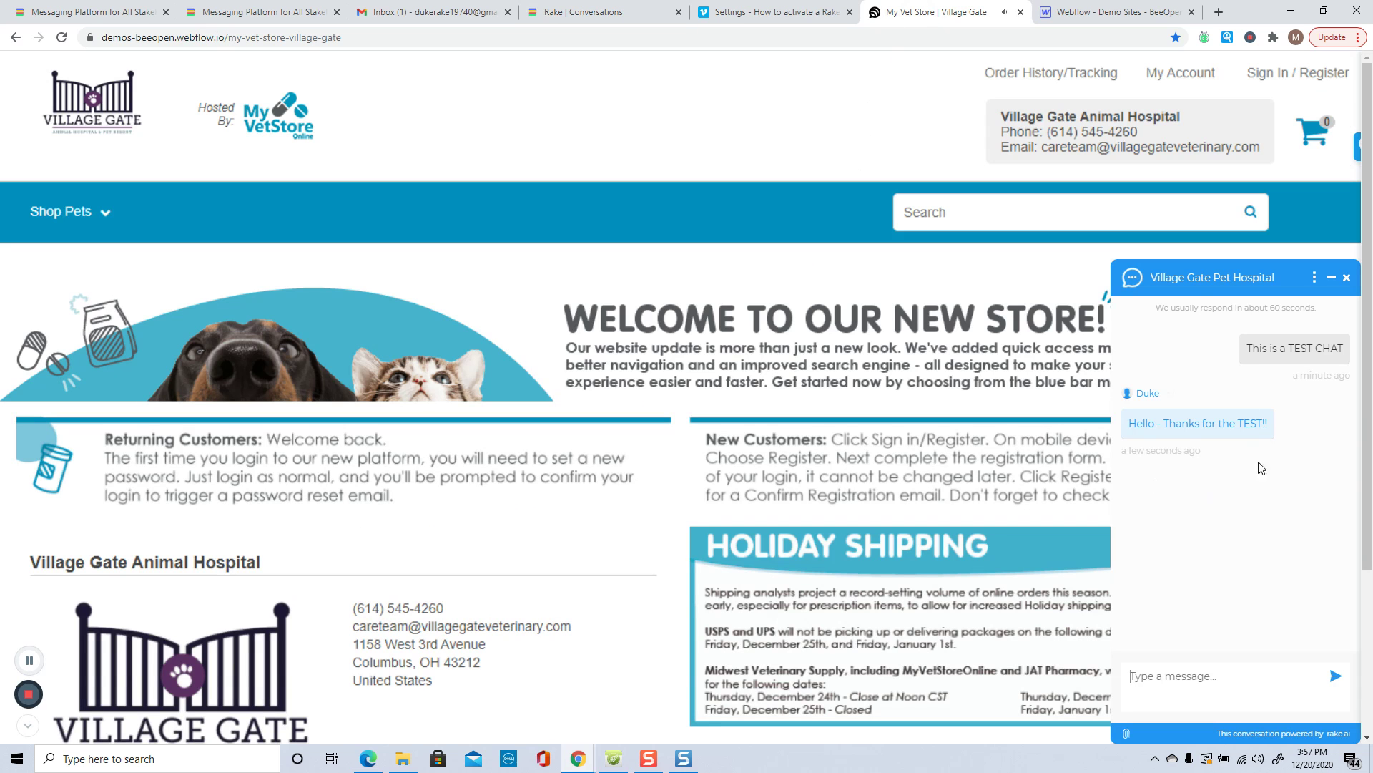